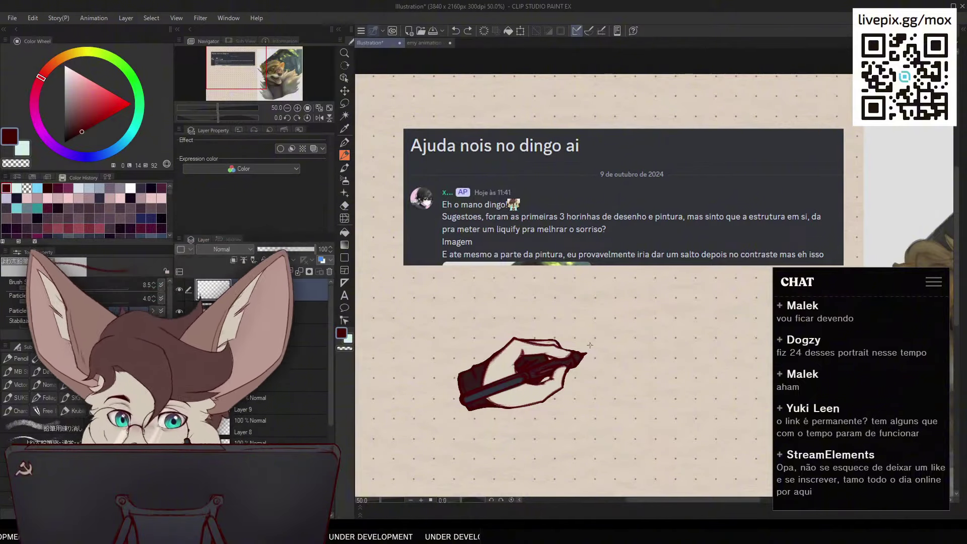
Add a new raster layer and ready the pencil brush for sketching
left_click(260, 272)
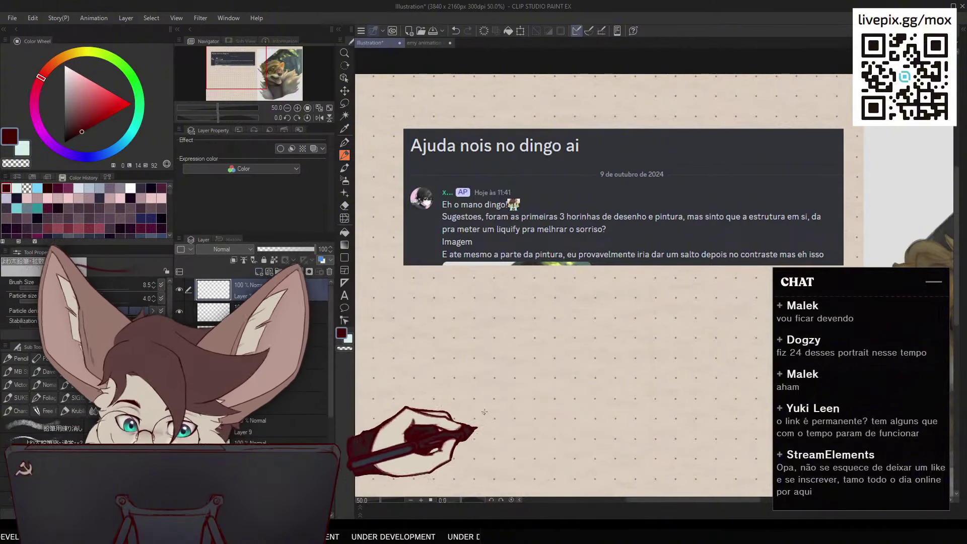
left_click_drag(491, 366, 446, 323)
key("p")
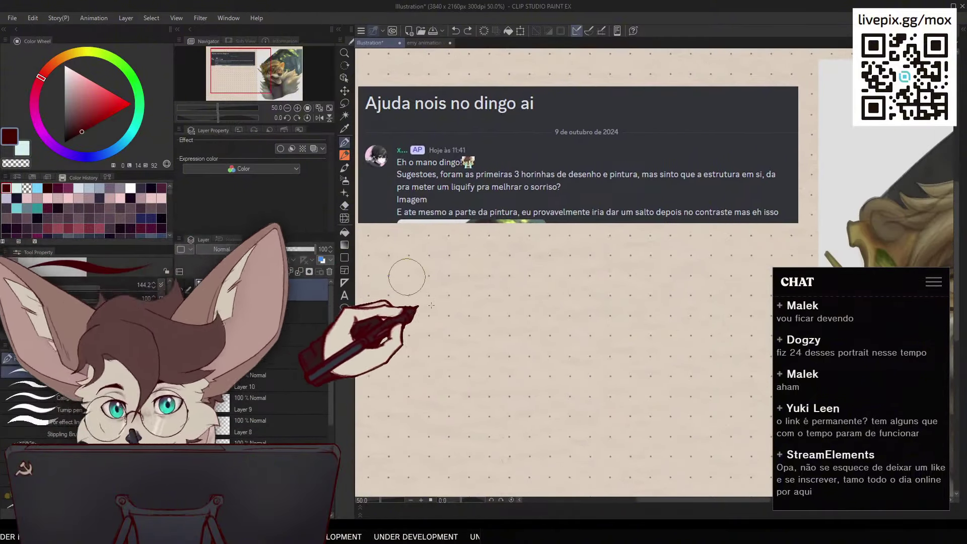
key("p")
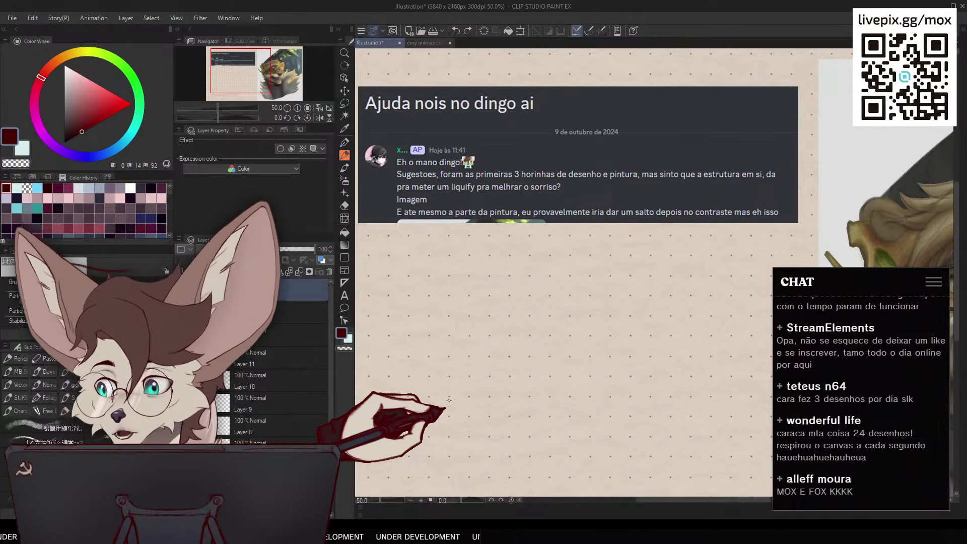
Sketch the centre line of the dingo's face over the faded portrait, from between the brows down to the muzzle
left_click_drag(760, 373, 507, 277)
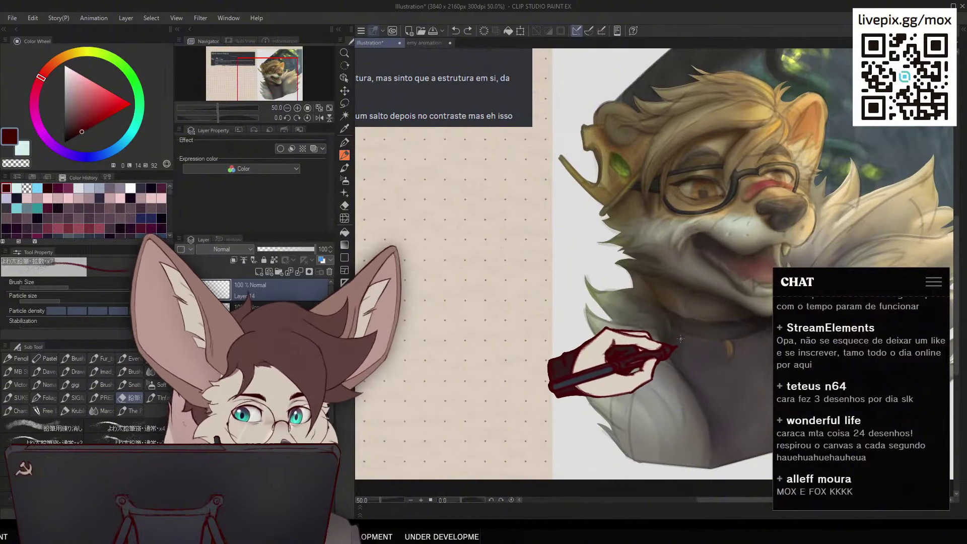
mouse_move(649, 363)
left_mouse_down()
mouse_move(604, 410)
mouse_move(630, 301)
left_mouse_up()
key("h")
key("ctrl+plus")
left_click_drag(682, 428, 635, 177)
key("p")
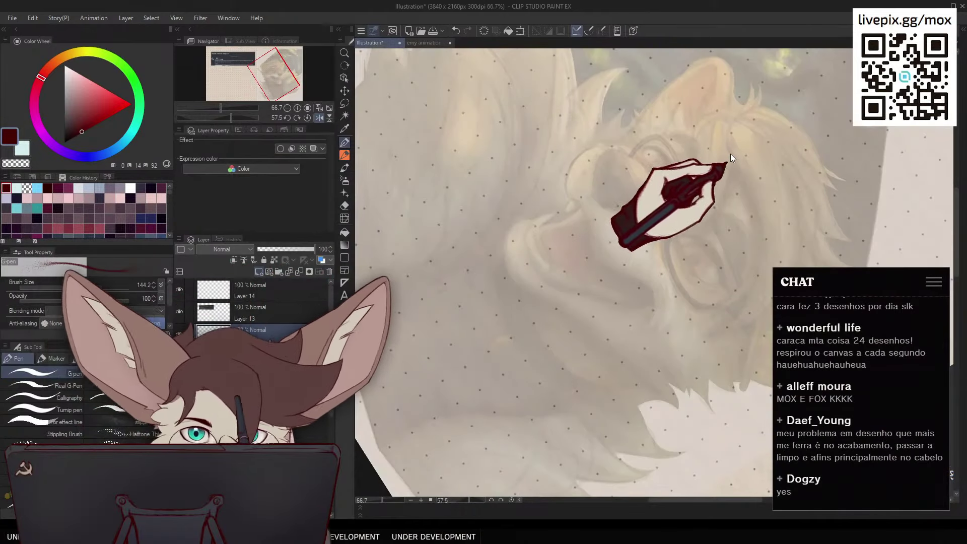
left_click_drag(730, 165, 608, 247)
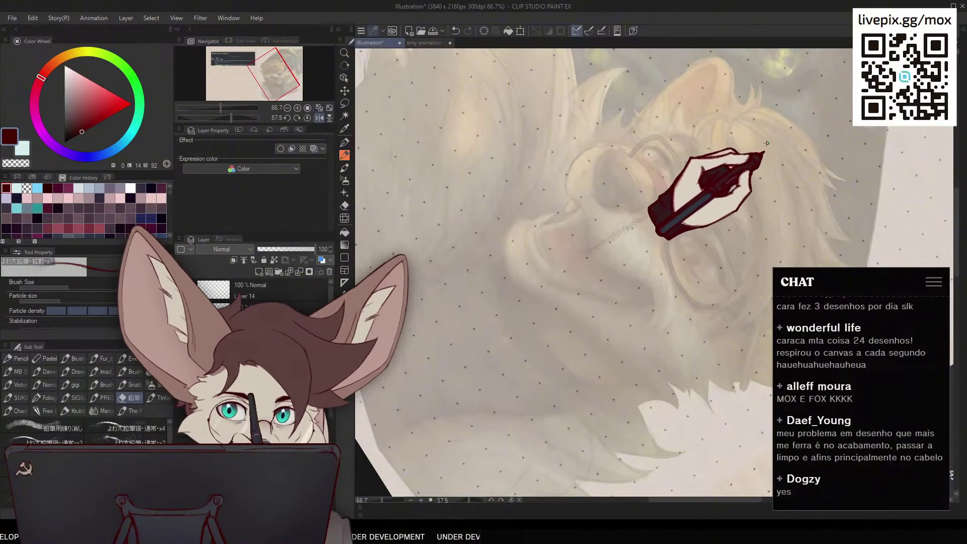
scroll(627, 172, "up", 1)
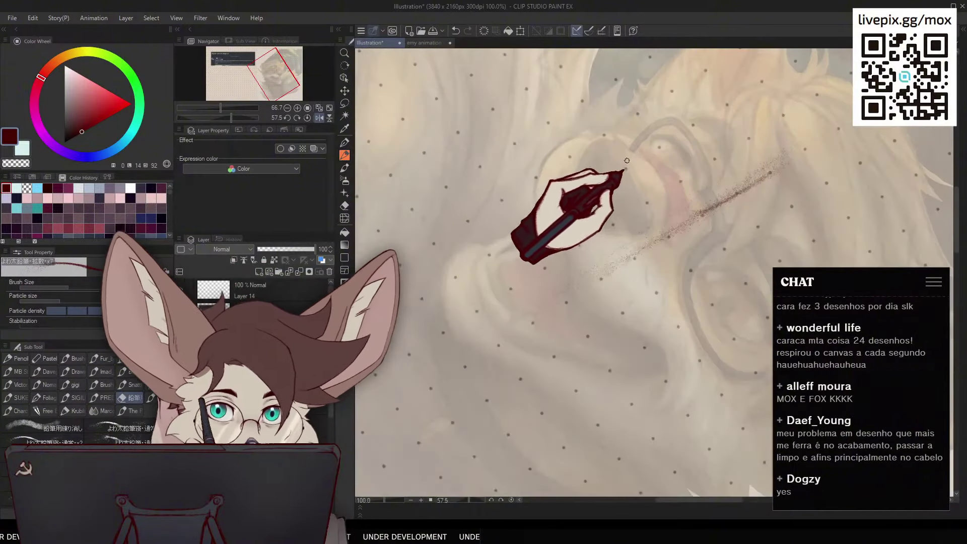
mouse_move(623, 166)
left_mouse_down()
mouse_move(699, 200)
mouse_move(776, 169)
left_mouse_up()
key("ctrl+z")
Rework the face's centre line between the eyes and extend it up over the forehead
key("h")
key("r")
left_click_drag(681, 359, 587, 319)
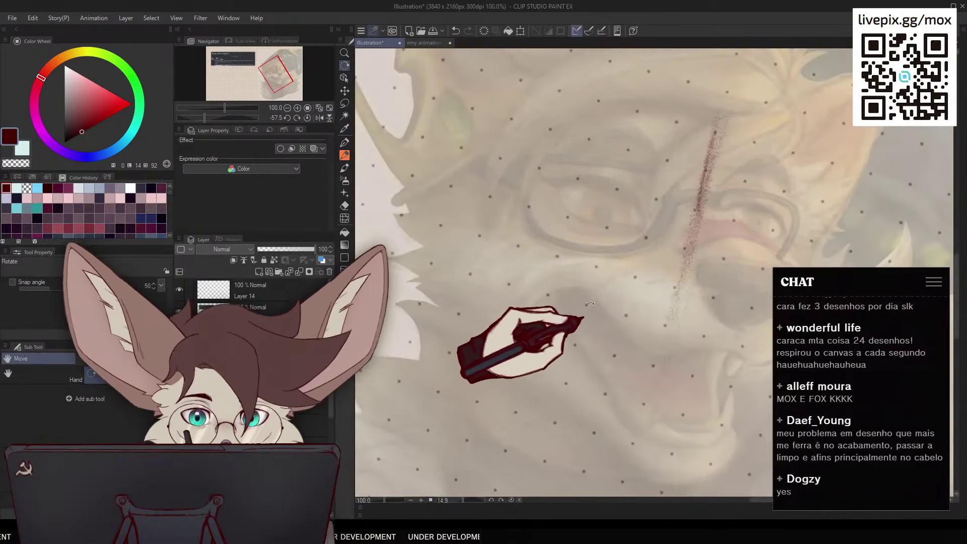
key("p")
key("p")
key("ctrl+z")
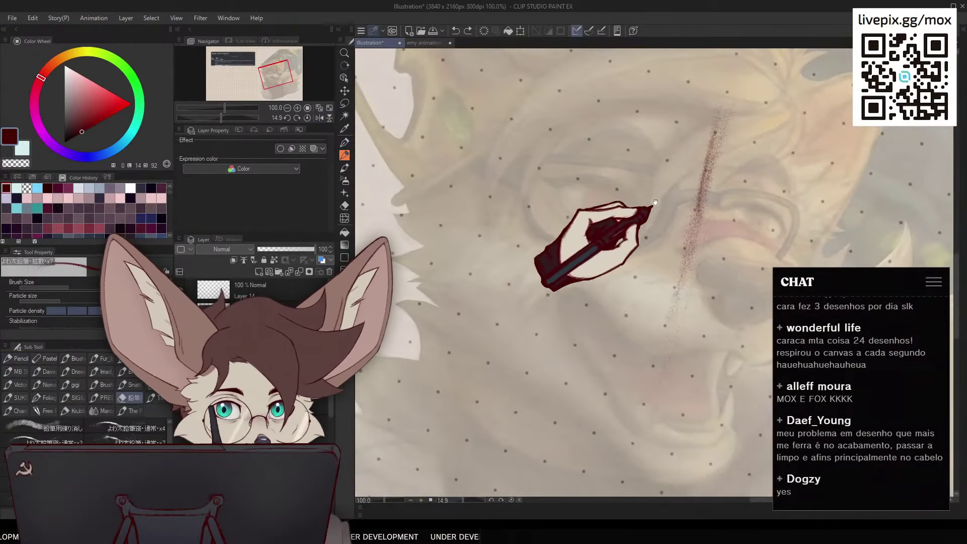
left_click_drag(660, 212, 680, 325)
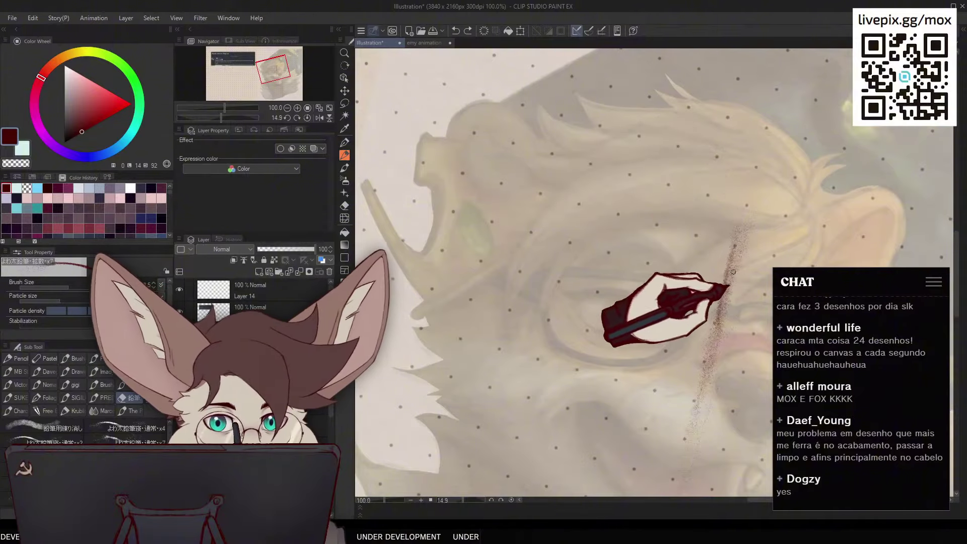
left_click_drag(767, 386, 644, 250)
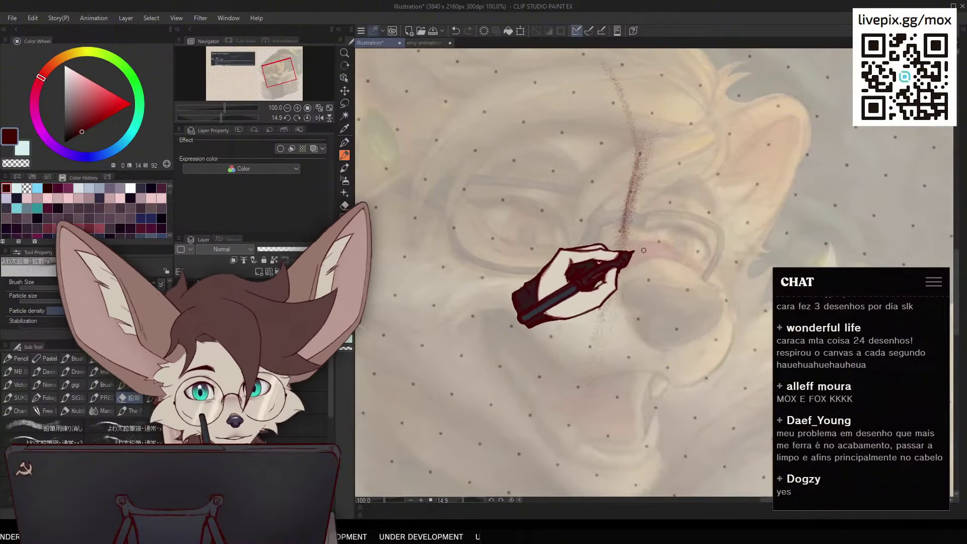
Sketch the muzzle's bridge lines, the arch of the far eye and the first arcs of the near eye
left_click_drag(672, 159, 670, 262)
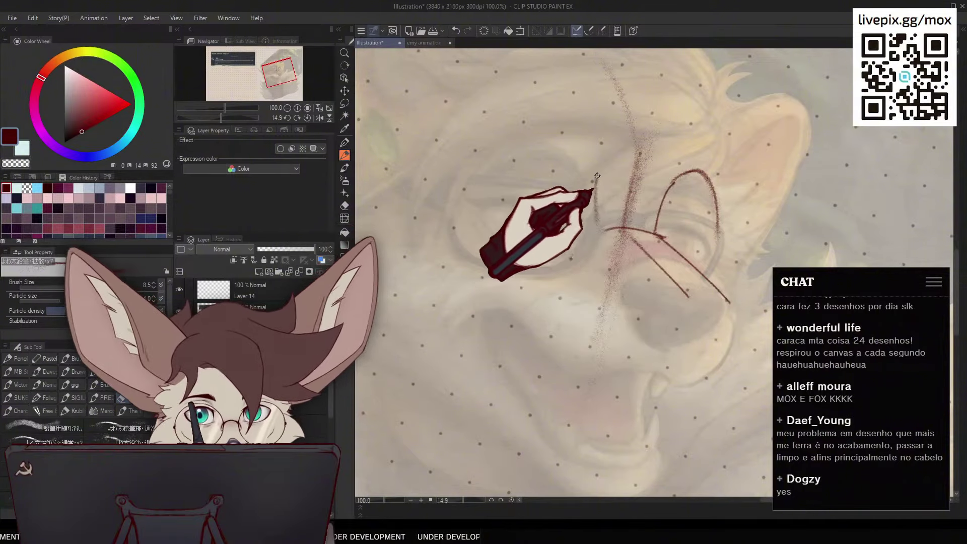
left_click_drag(485, 172, 523, 154)
Draw a brow guideline across both eyes and reinforce the upper outer arc of the near eye
key("h")
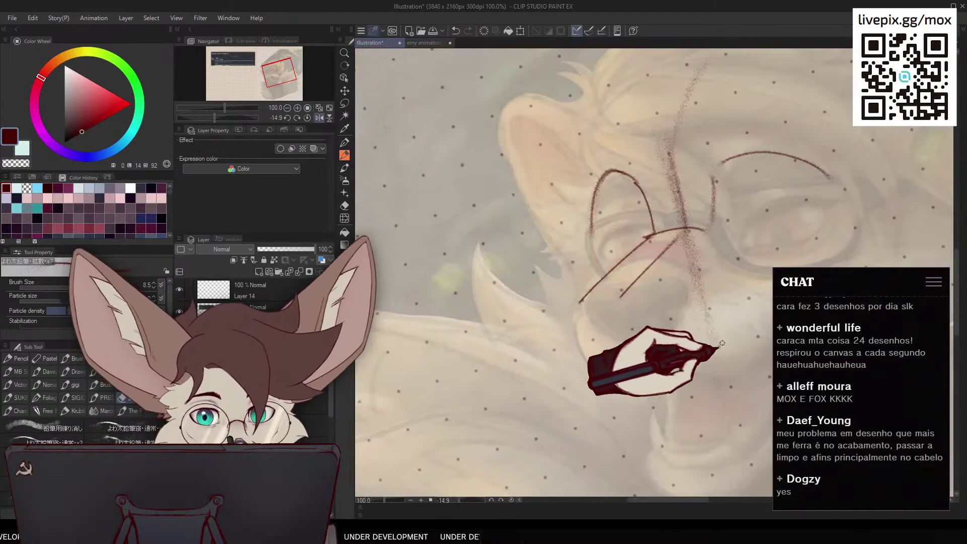
key("r")
left_click_drag(719, 347, 533, 360)
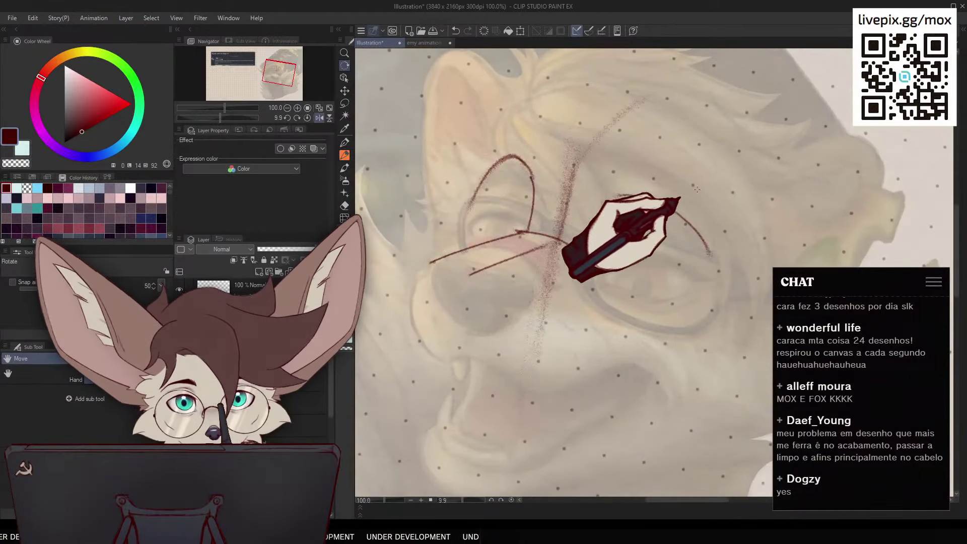
left_click_drag(710, 187, 491, 151)
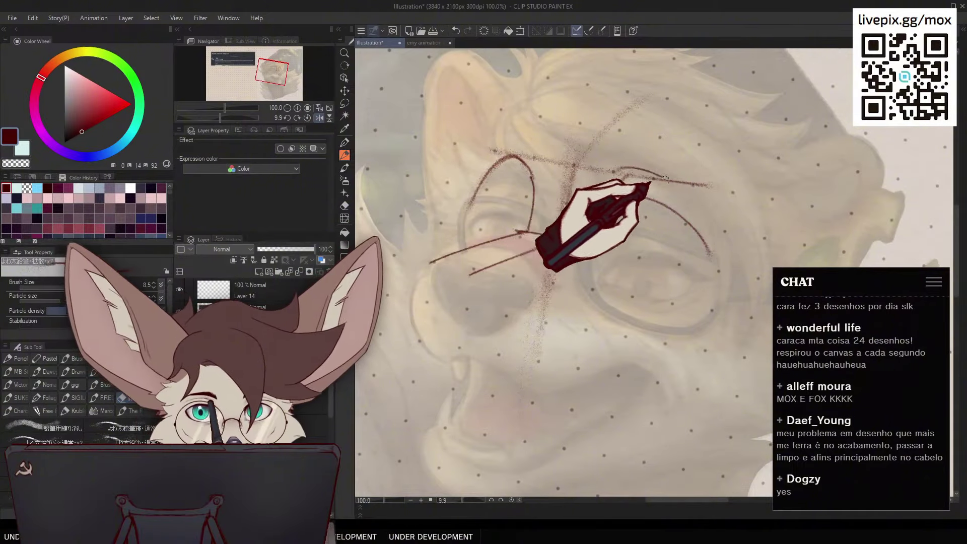
left_click_drag(664, 178, 718, 257)
left_click_drag(625, 171, 717, 276)
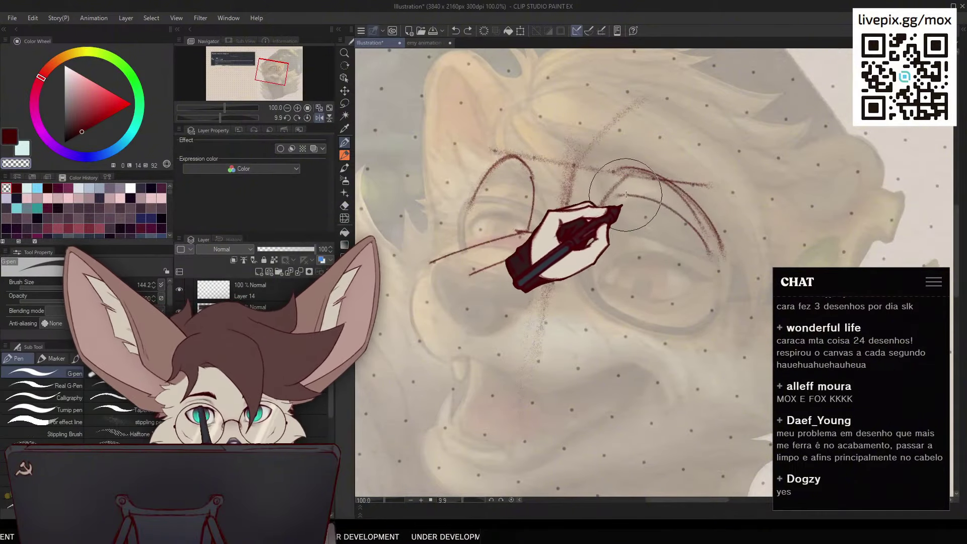
Clean up the near eye's outline and redraw its inner side and lower edge
key("p")
key("c")
mouse_move(710, 299)
left_mouse_down()
mouse_move(686, 324)
mouse_move(607, 336)
left_mouse_up()
key("ctrl+z")
mouse_move(581, 264)
left_mouse_down()
mouse_move(632, 331)
mouse_move(707, 291)
left_mouse_up()
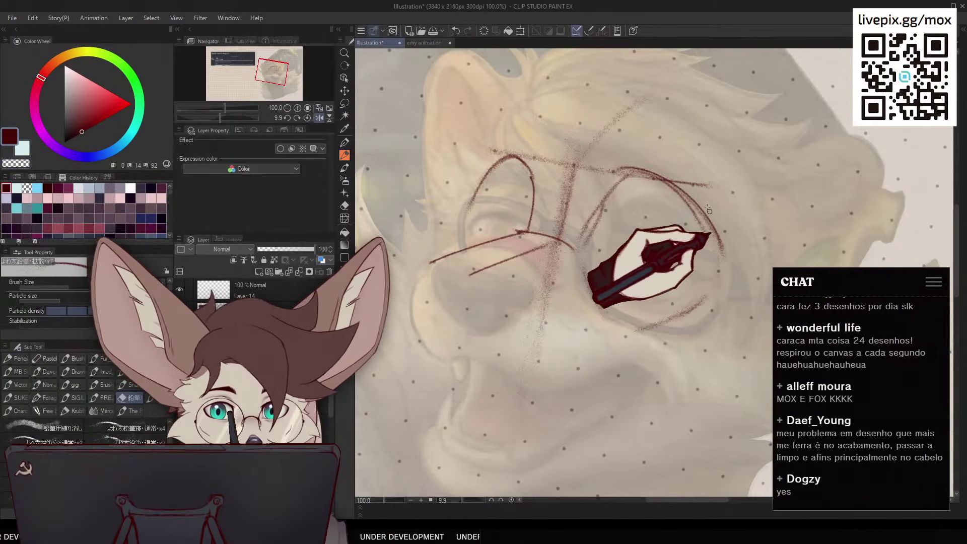
Draw the near side edge of the muzzle's bridge and darken the bridge's middle line
key("h")
mouse_move(644, 365)
left_mouse_down()
mouse_move(524, 302)
mouse_move(535, 237)
left_mouse_up()
key("p")
key("p")
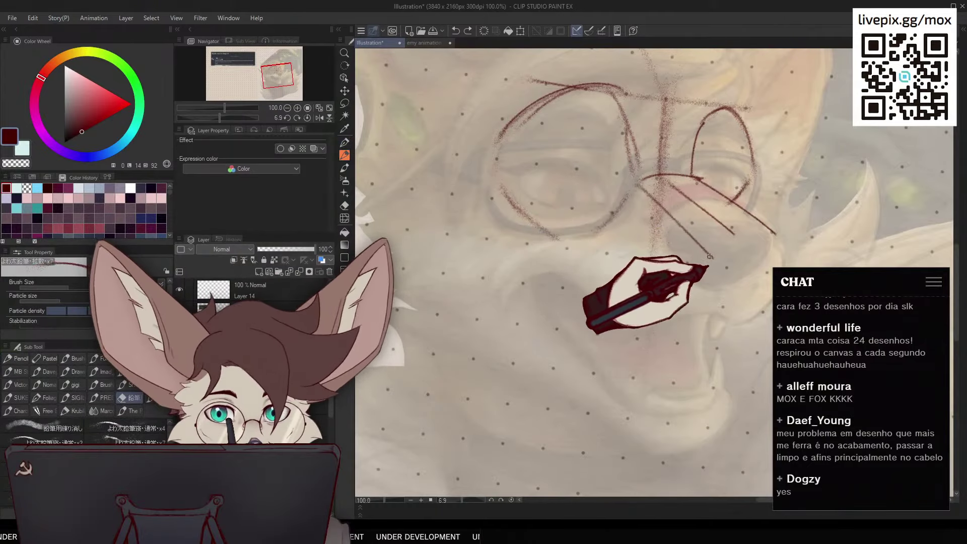
left_click_drag(652, 179, 686, 240)
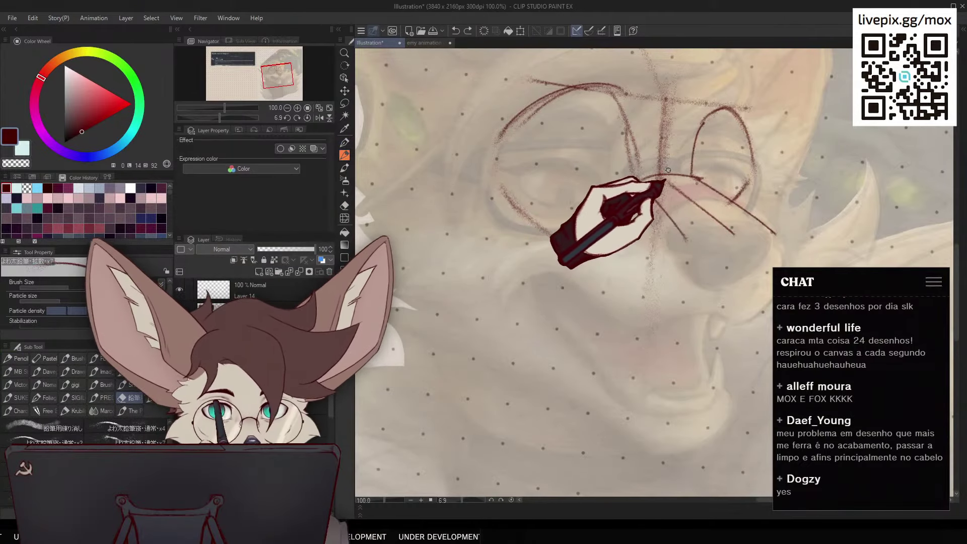
left_click_drag(668, 180, 738, 237)
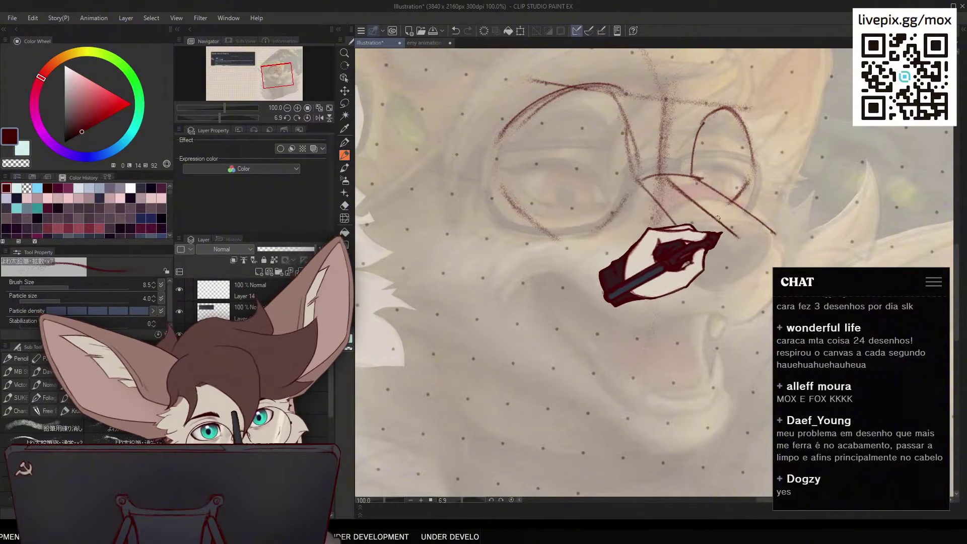
Draw three lines down from the front end of the muzzle's bridge towards the mouth
key("p")
left_click_drag(692, 196, 717, 191)
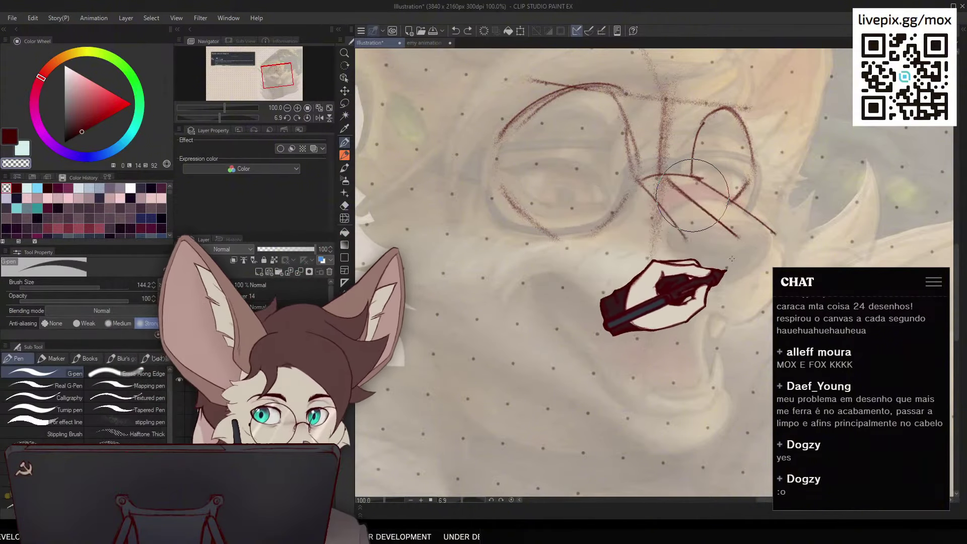
key("p")
mouse_move(725, 224)
left_mouse_down()
mouse_move(738, 236)
mouse_move(704, 325)
left_mouse_up()
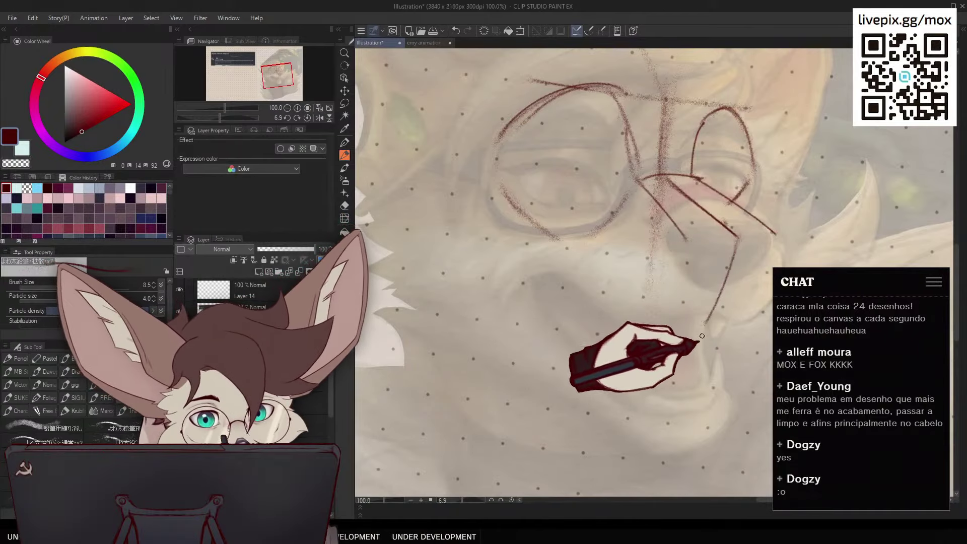
left_click_drag(677, 254, 649, 334)
left_click_drag(775, 234, 733, 342)
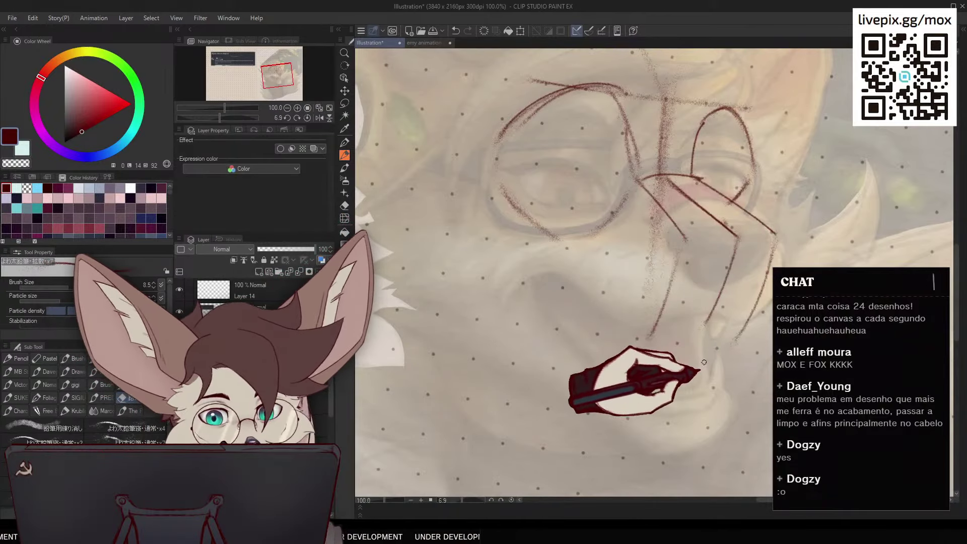
Outline the nose at the front of the muzzle and undo the stray curve drawn in front of it
key("h")
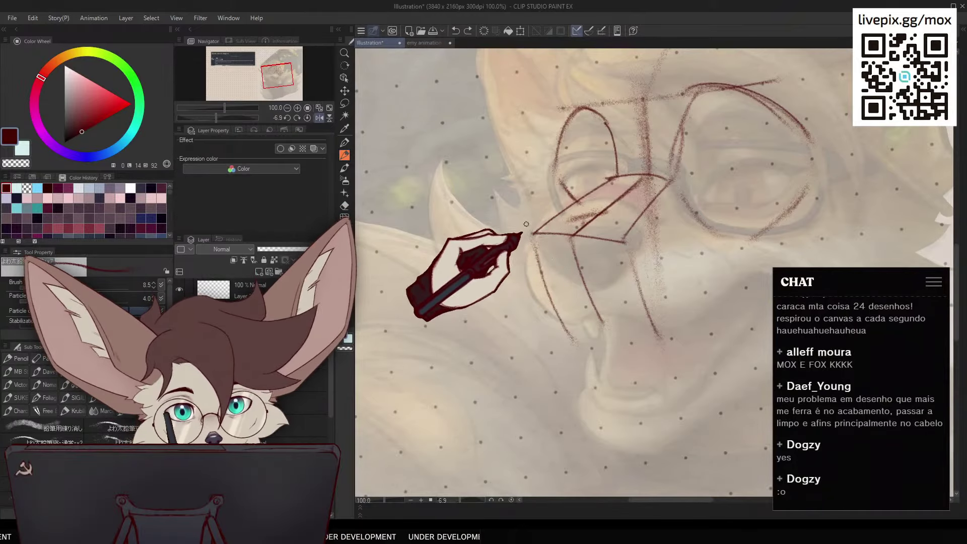
left_click_drag(585, 283, 622, 241)
left_click_drag(622, 242, 556, 301)
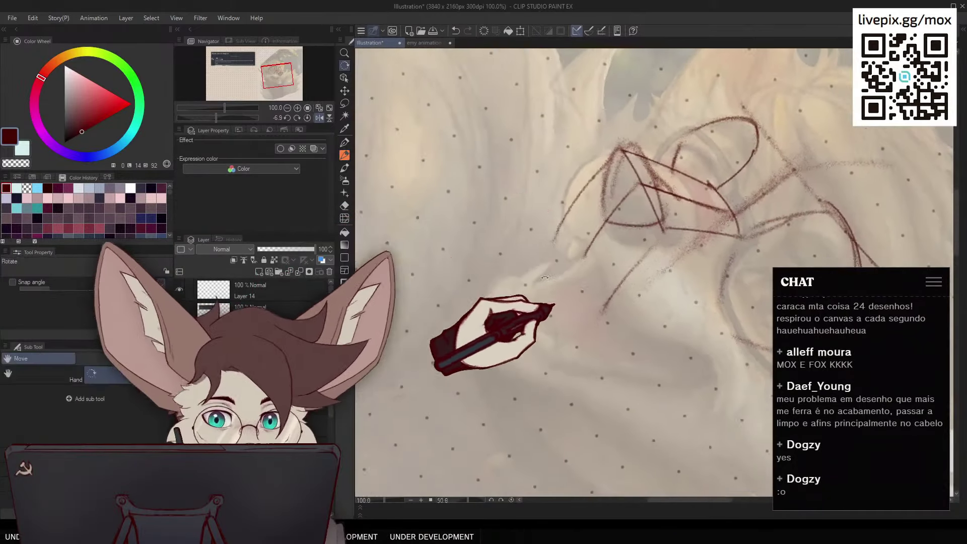
key("p")
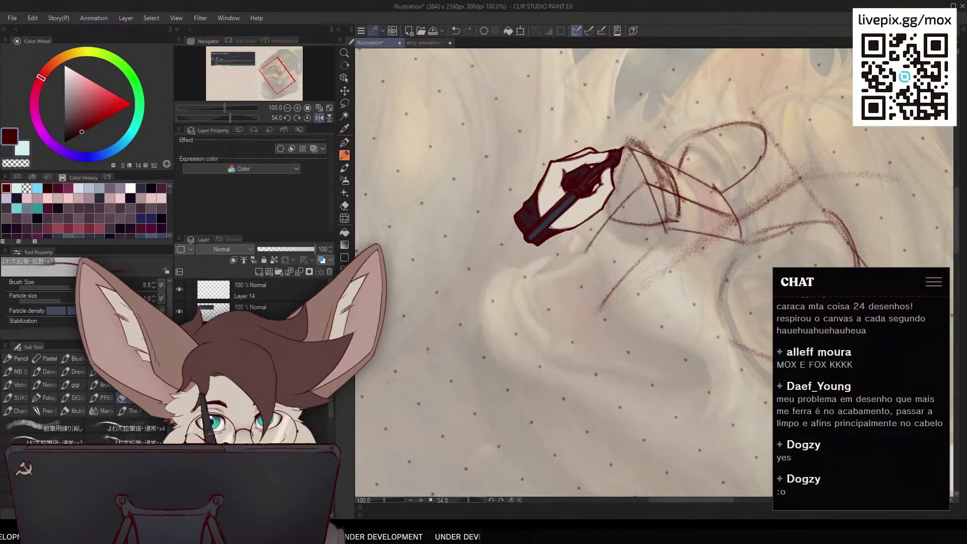
key("h")
left_click_drag(671, 305, 633, 349)
key("p")
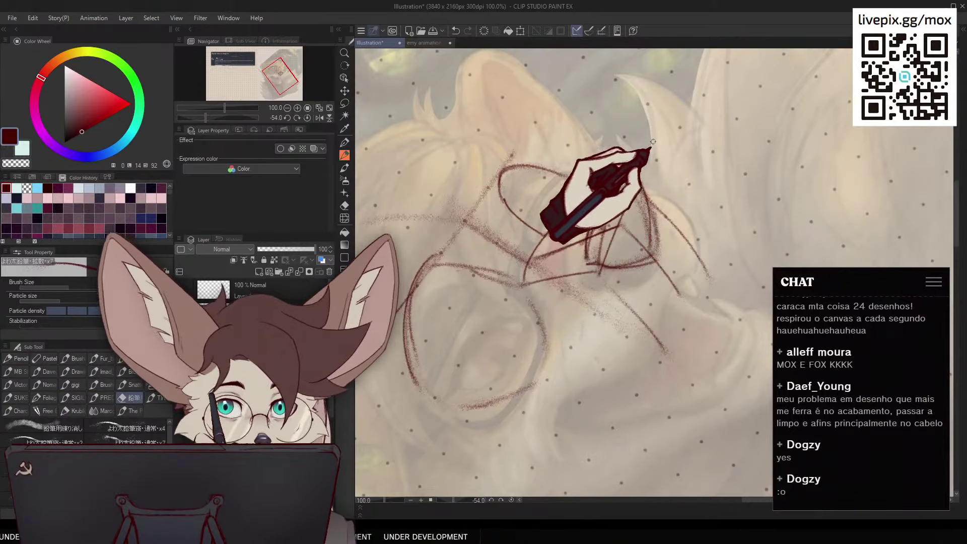
left_click_drag(672, 113, 718, 254)
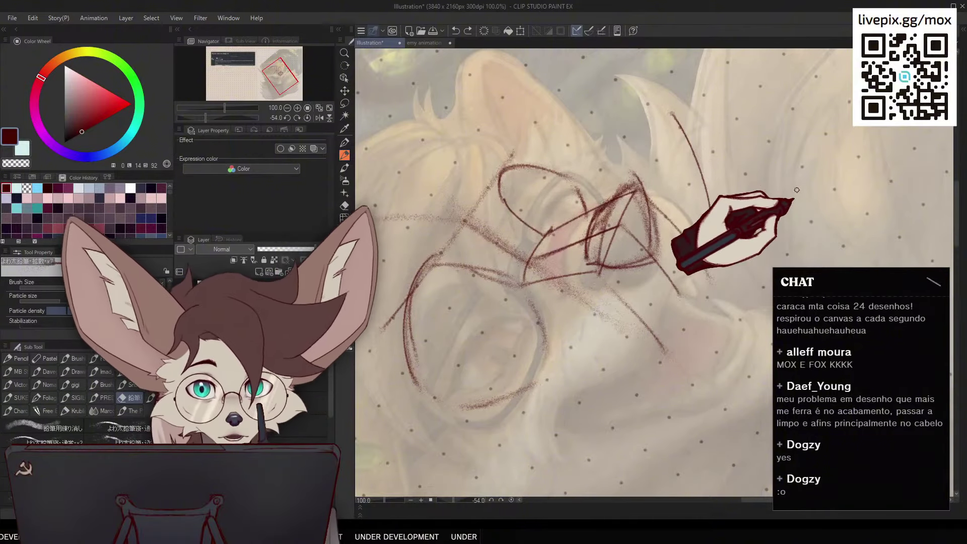
key("ctrl+z")
key("h")
mouse_move(557, 276)
left_mouse_down()
mouse_move(558, 289)
mouse_move(638, 358)
left_mouse_up()
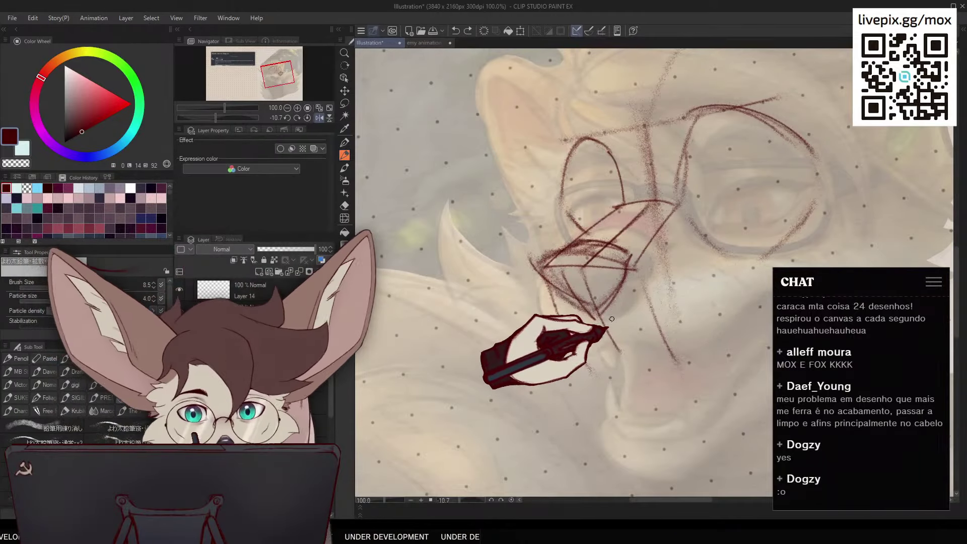
key("r")
mouse_move(709, 396)
left_mouse_down()
mouse_move(715, 408)
mouse_move(622, 360)
left_mouse_up()
key("p")
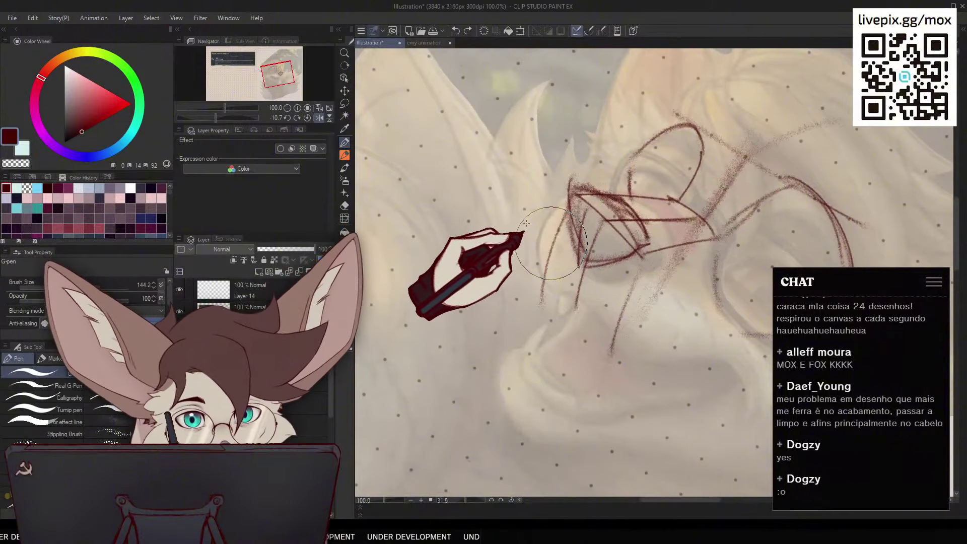
key("p")
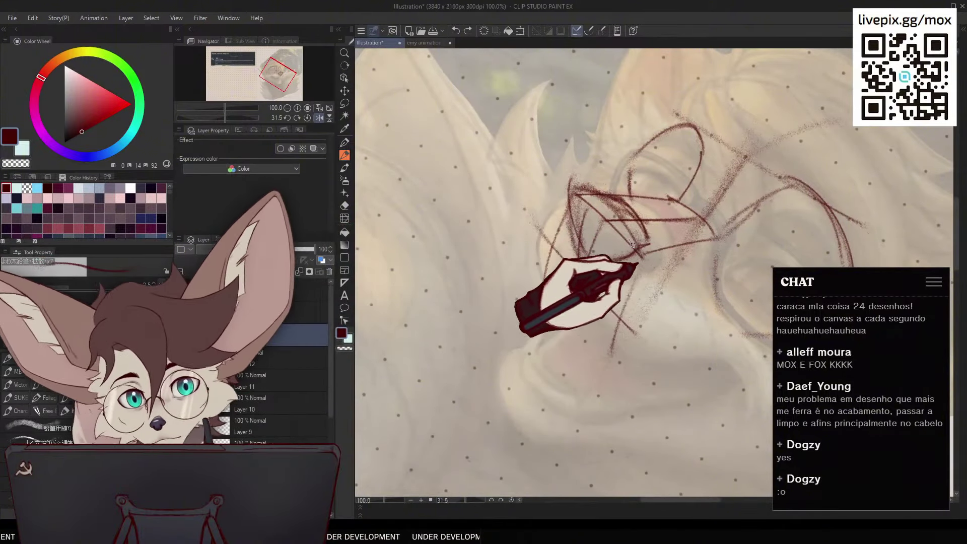
left_click_drag(632, 244, 478, 132)
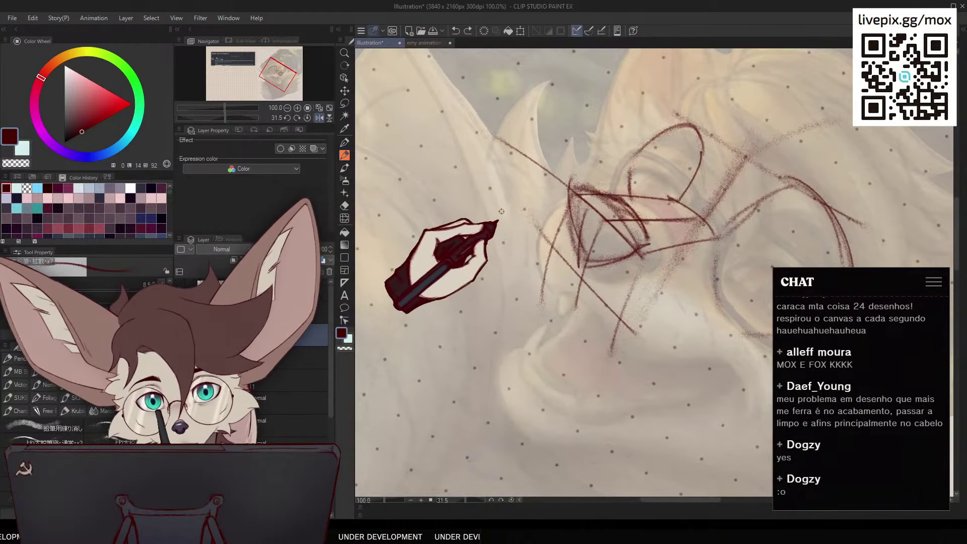
key("ctrl+z")
key("ctrl+z")
Close the muzzle's box with lines for its far side, rear near side and bottom edges
left_click_drag(535, 228, 632, 340)
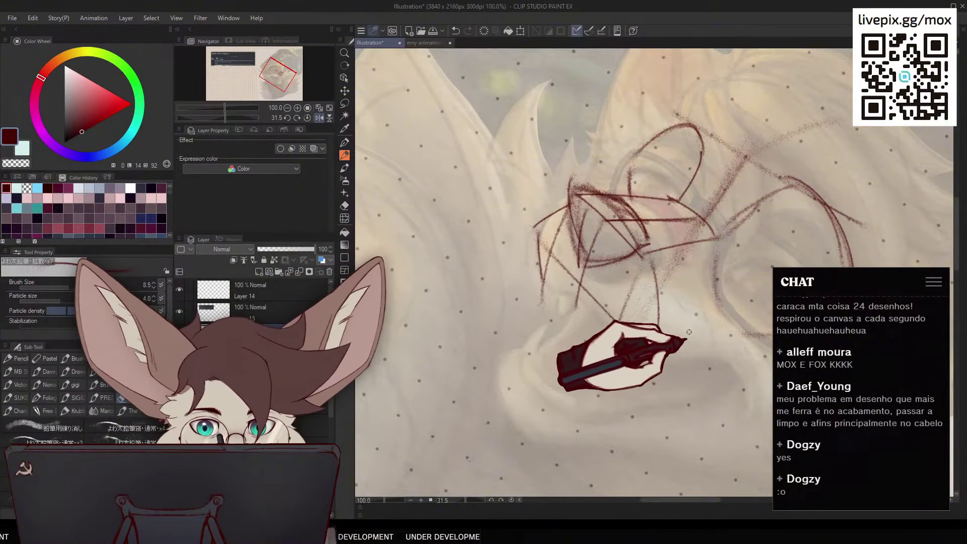
left_click_drag(689, 332, 720, 327)
mouse_move(714, 238)
left_mouse_down()
mouse_move(702, 367)
mouse_move(683, 368)
left_mouse_up()
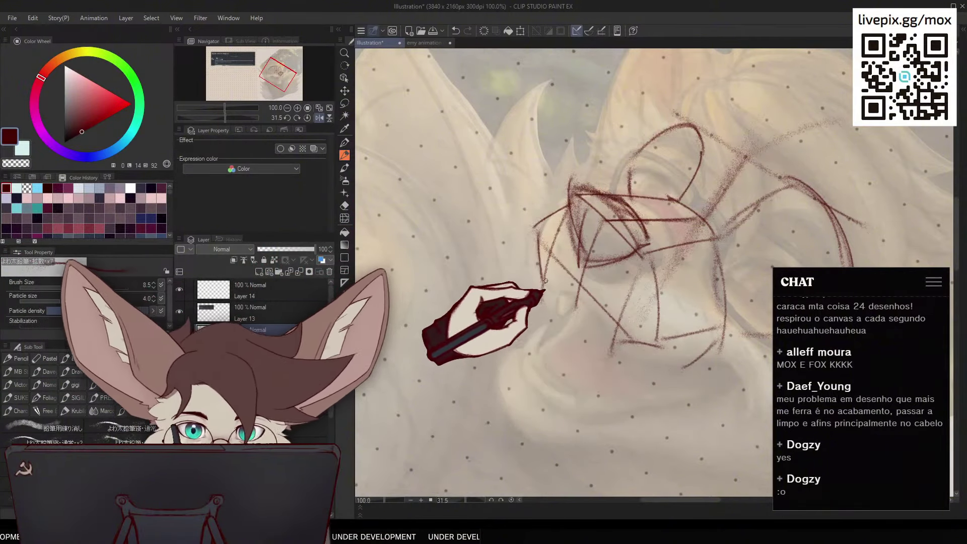
left_click_drag(542, 287, 571, 291)
Draw the mouth line back from the muzzle's lower front and darken its corner and front end
mouse_move(612, 347)
left_mouse_down()
mouse_move(701, 361)
mouse_move(750, 396)
left_mouse_up()
key("h")
mouse_move(656, 245)
left_mouse_down()
mouse_move(541, 378)
mouse_move(637, 254)
mouse_move(570, 383)
left_mouse_up()
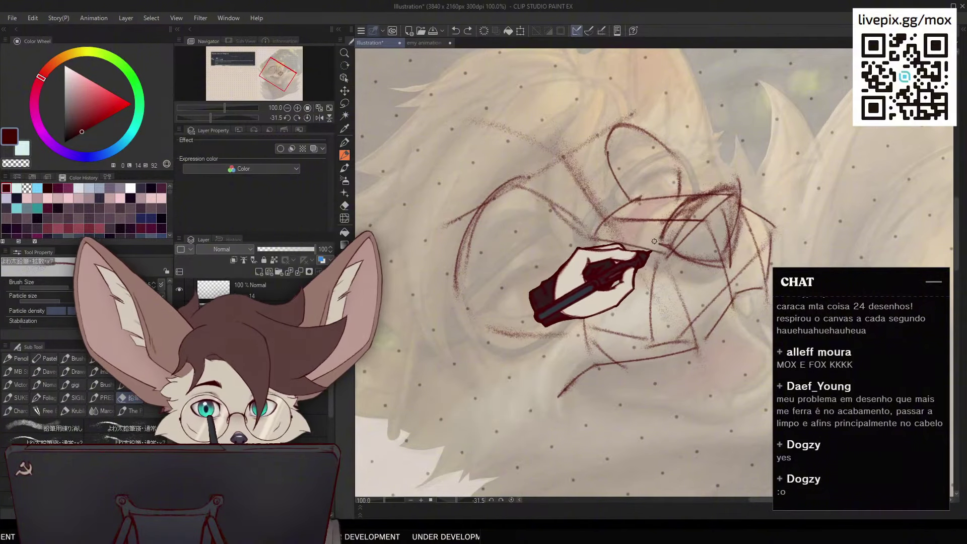
left_click_drag(644, 252, 601, 322)
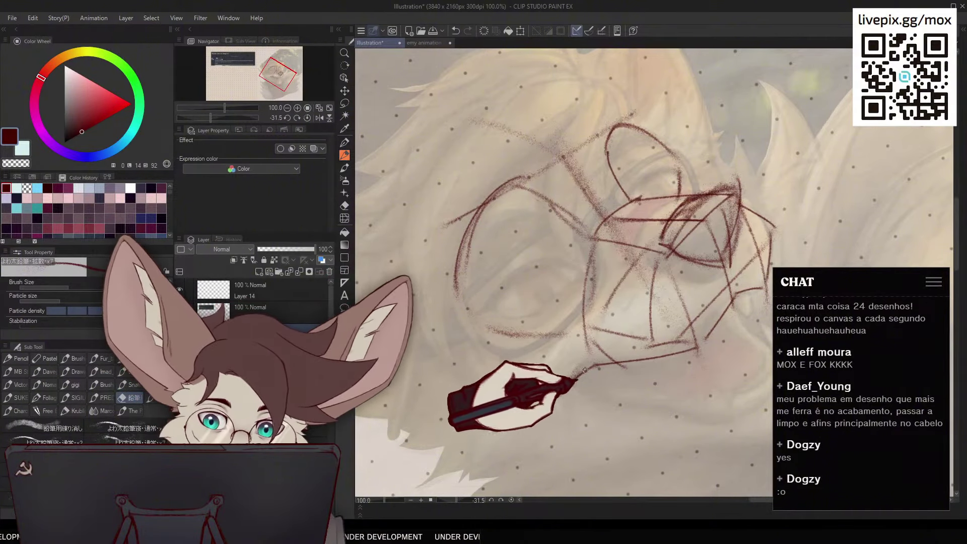
key("ctrl+z")
mouse_move(583, 369)
left_mouse_down()
mouse_move(557, 398)
mouse_move(603, 364)
mouse_move(566, 381)
left_mouse_up()
left_click_drag(688, 348, 734, 298)
left_click_drag(697, 373, 663, 297)
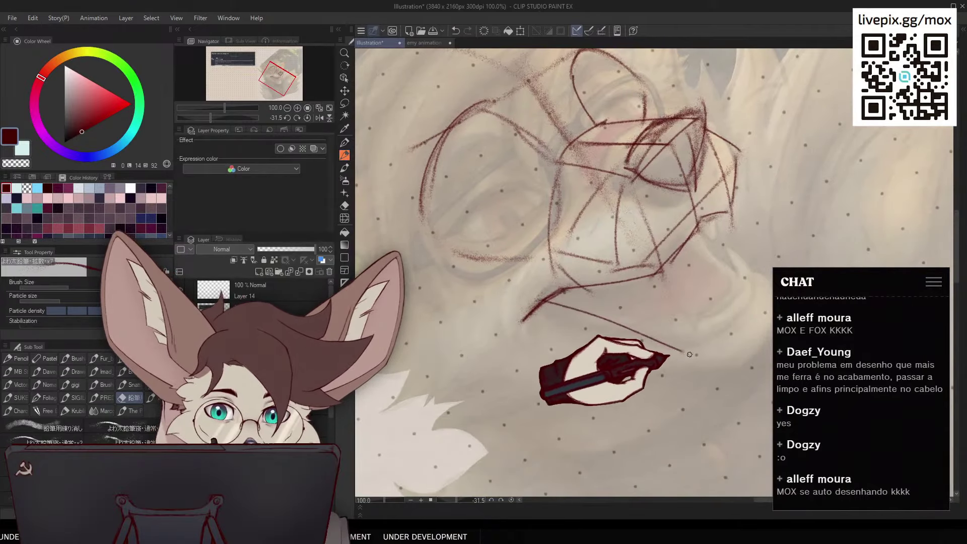
key("ctrl+z")
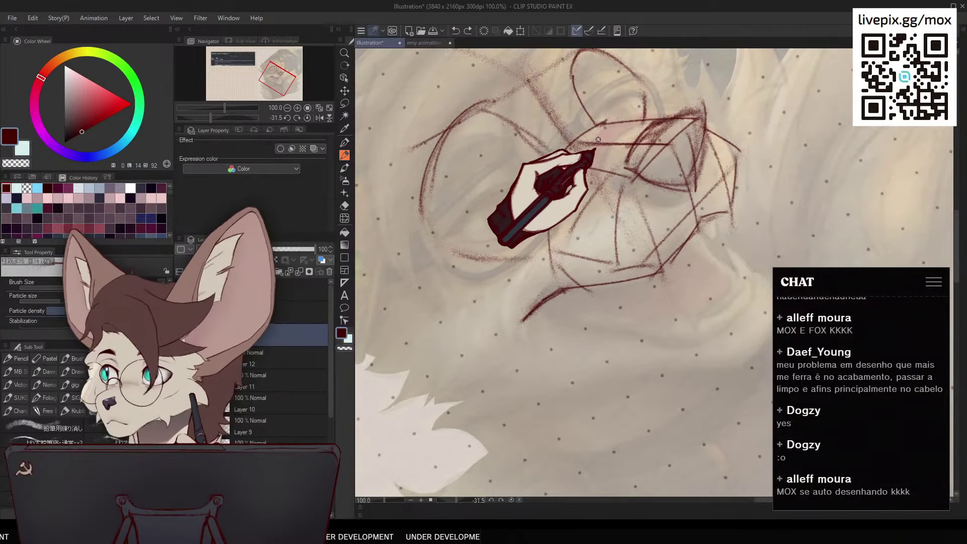
left_click_drag(753, 274, 471, 396)
left_click_drag(640, 134, 656, 339)
key("ctrl+z")
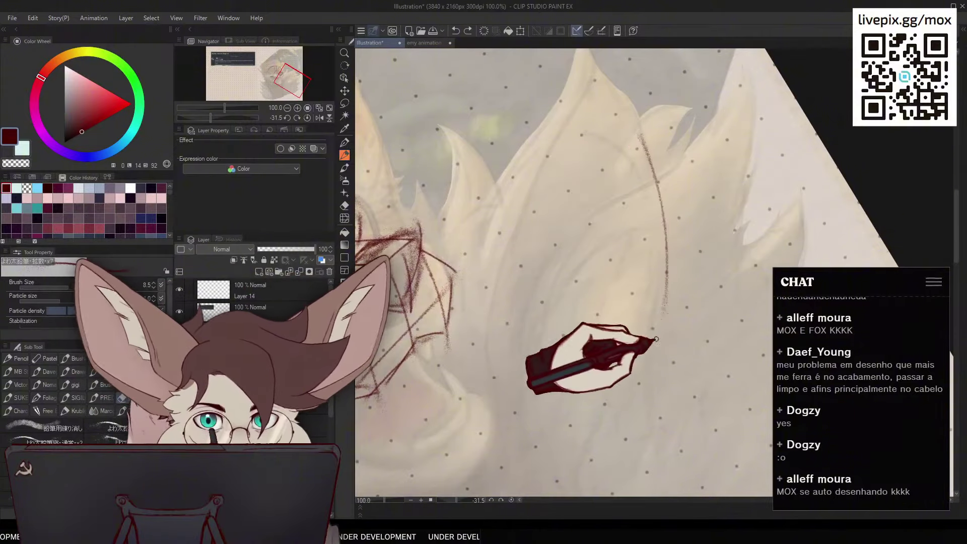
key("ctrl+z")
mouse_move(583, 150)
left_mouse_down()
mouse_move(612, 212)
mouse_move(584, 152)
mouse_move(478, 184)
left_mouse_up()
mouse_move(474, 194)
left_mouse_down()
mouse_move(492, 229)
mouse_move(605, 219)
left_mouse_up()
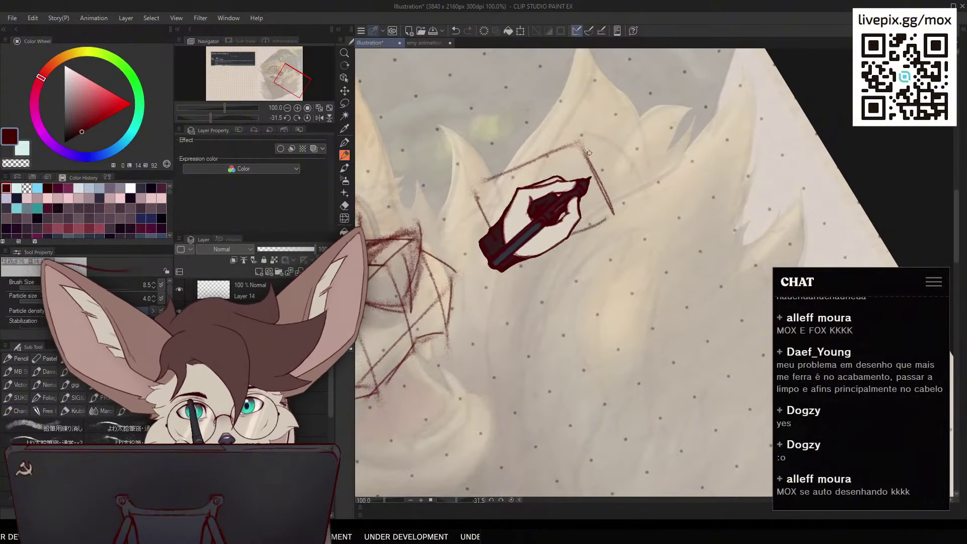
mouse_move(589, 136)
left_mouse_down()
mouse_move(615, 216)
mouse_move(519, 260)
left_mouse_up()
left_click_drag(488, 224, 506, 257)
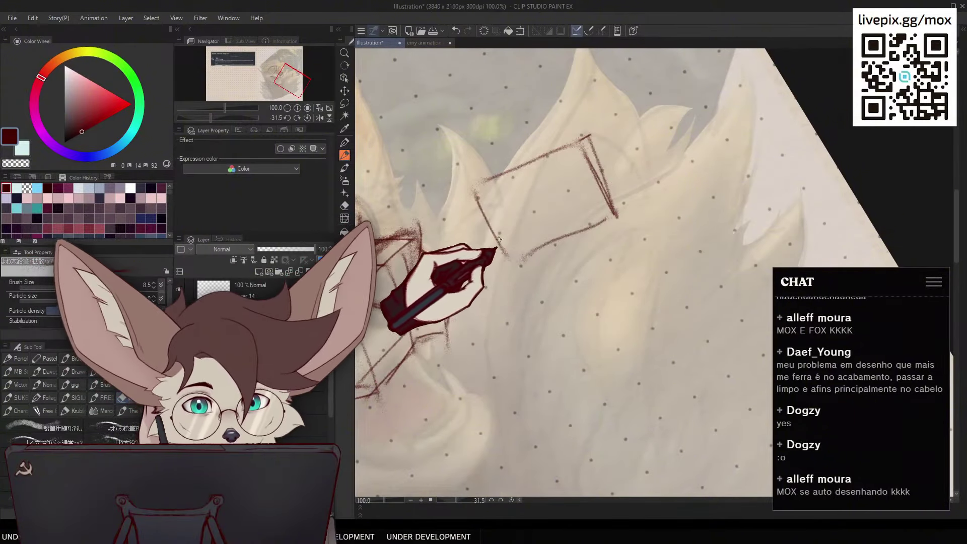
left_click_drag(605, 185, 507, 234)
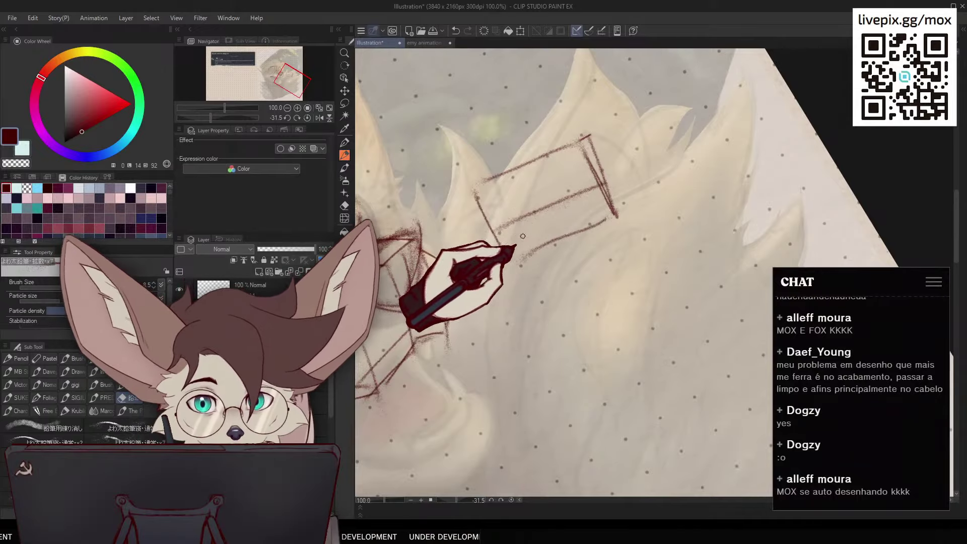
key("ctrl+z")
key("ctrl+z")
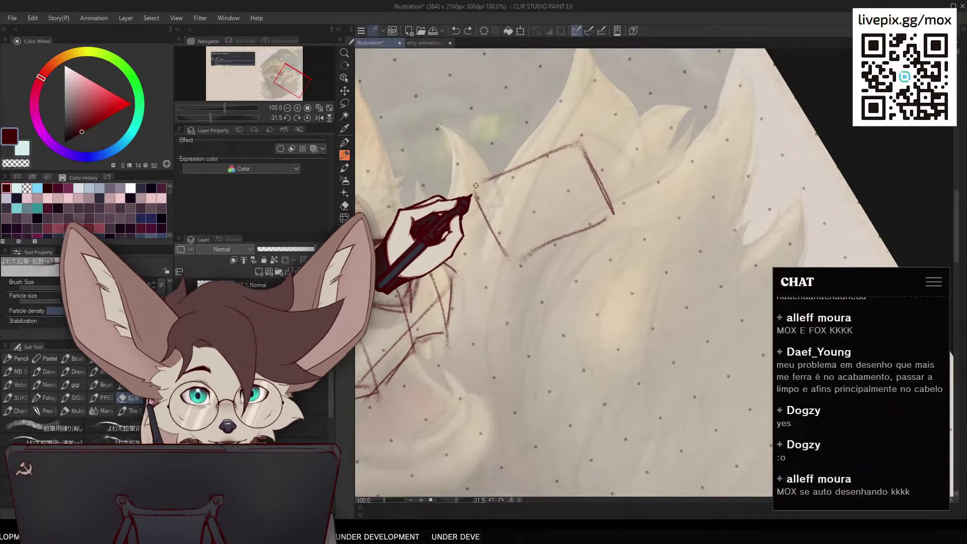
Straighten the canvas and sketch a side-view muzzle box with a nose wedge in its upper front corner, beside the head
left_click(308, 117)
left_click_drag(591, 342, 595, 232)
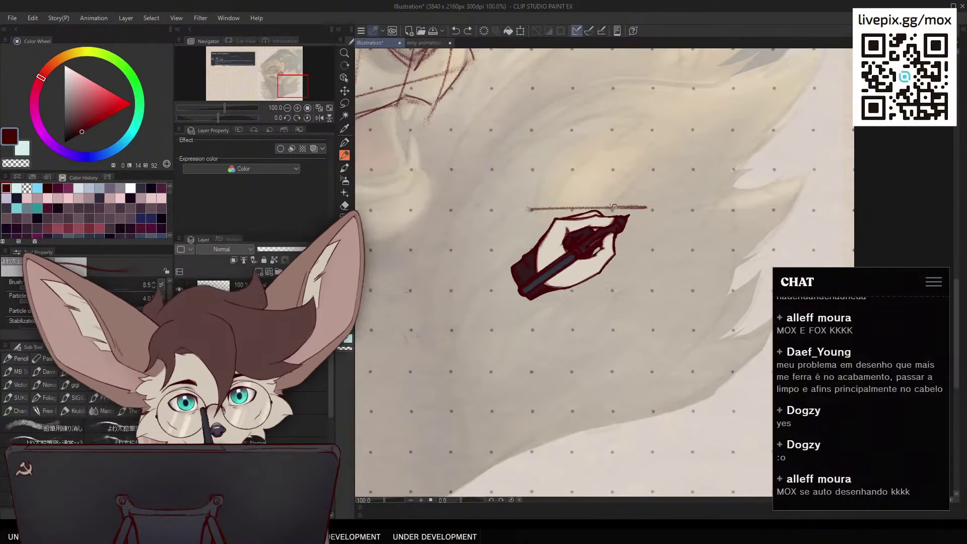
left_click_drag(648, 201, 639, 288)
key("ctrl+z")
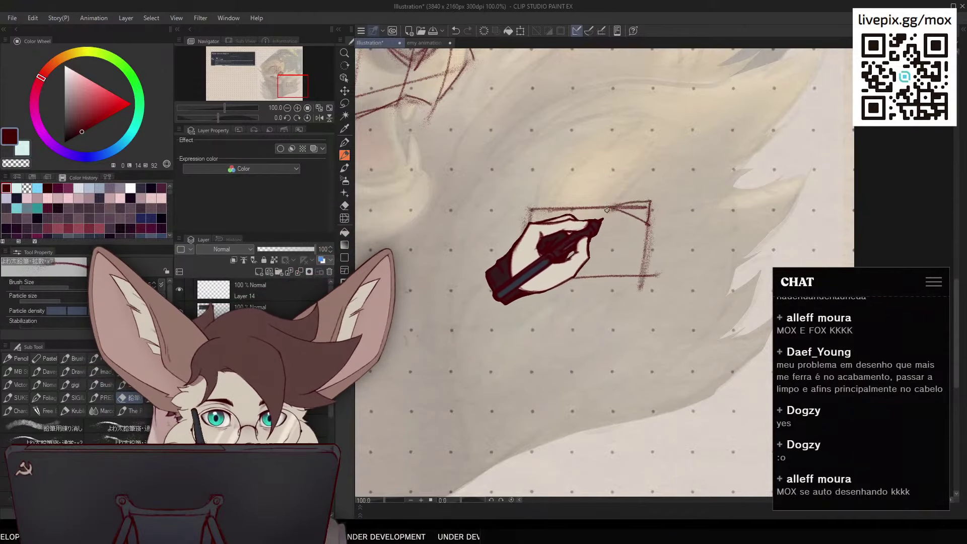
Sketch a second side-view muzzle box with a slanted front and nose wedge below the first one
left_click_drag(569, 358, 584, 312)
mouse_move(544, 272)
left_mouse_down()
mouse_move(544, 328)
mouse_move(662, 262)
mouse_move(639, 326)
left_mouse_up()
left_click_drag(579, 328, 631, 330)
mouse_move(629, 266)
left_mouse_down()
mouse_move(661, 277)
mouse_move(662, 262)
left_mouse_up()
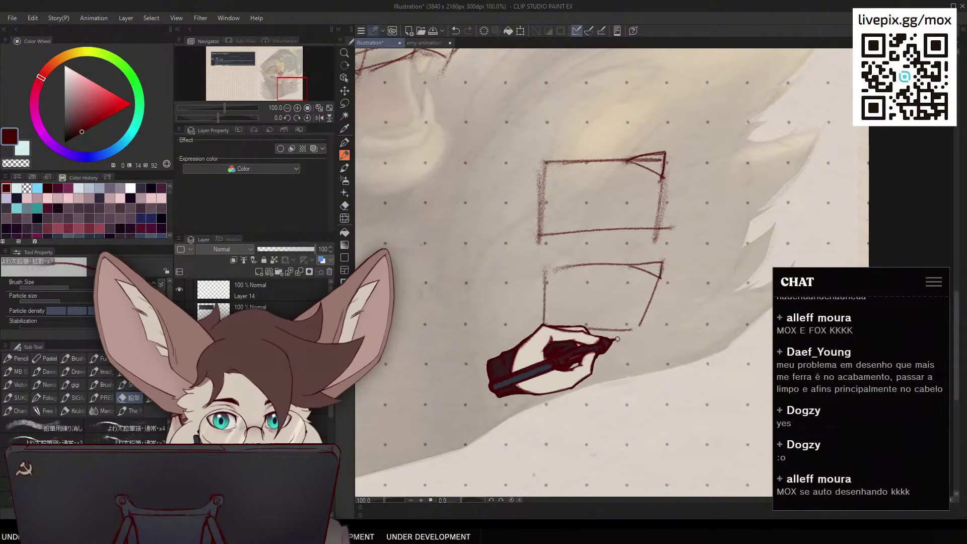
left_click_drag(605, 330, 640, 288)
left_click_drag(575, 157, 699, 154)
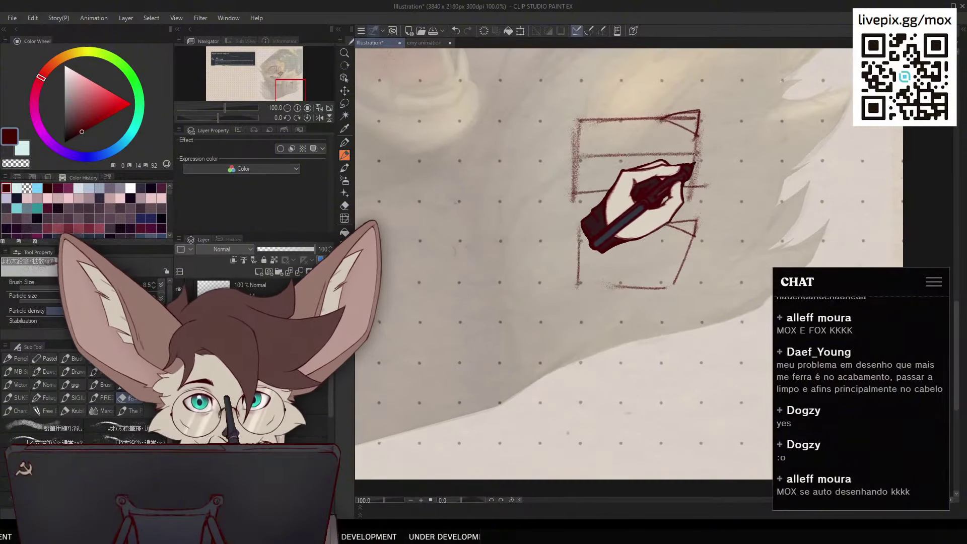
key("ctrl+z")
left_click_drag(572, 173, 698, 166)
key("ctrl+z")
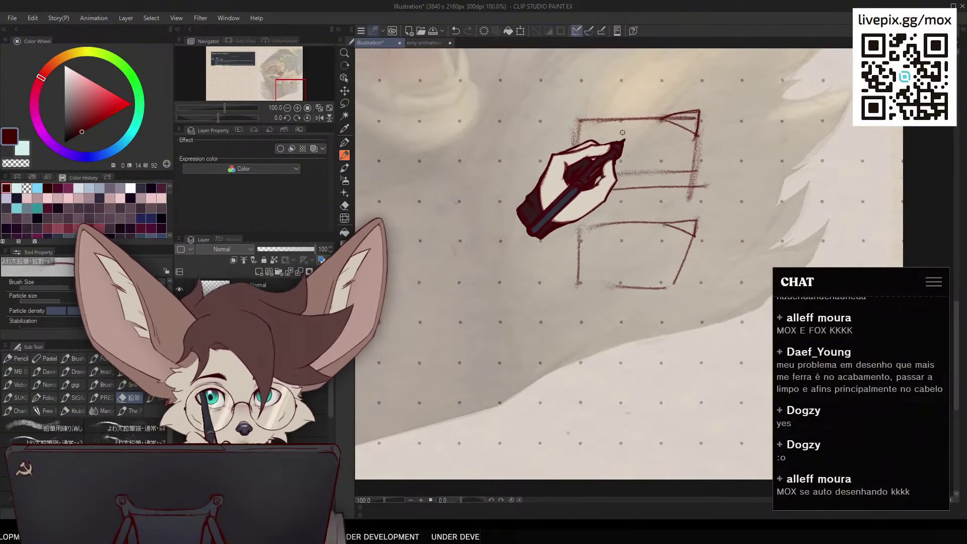
key("ctrl+z")
left_click_drag(575, 156, 711, 160)
key("ctrl+z")
left_click_drag(575, 177, 698, 175)
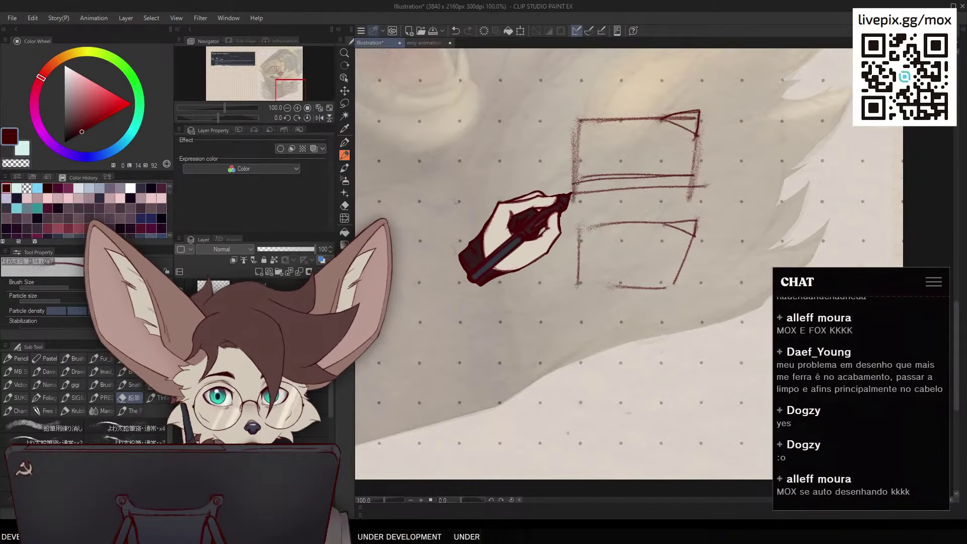
key("ctrl+z")
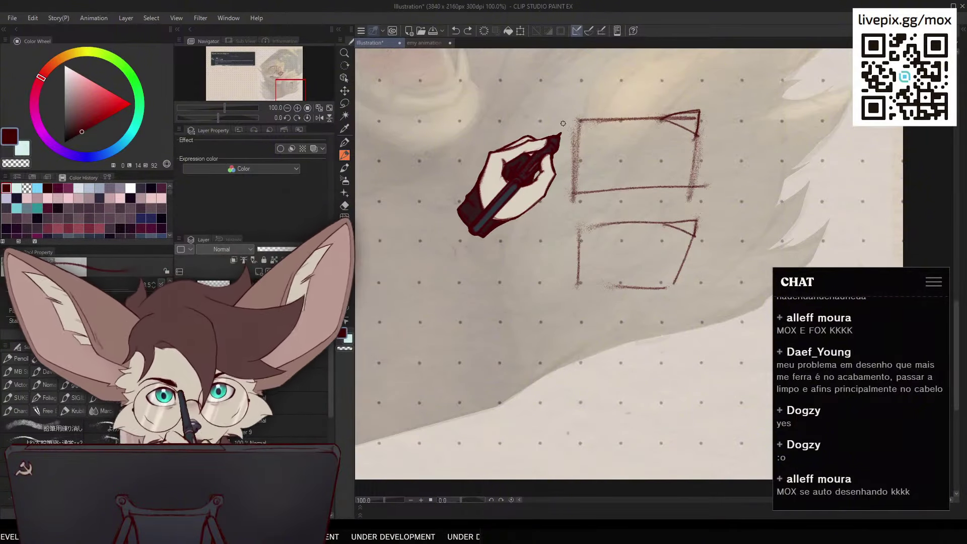
left_click_drag(696, 176, 689, 191)
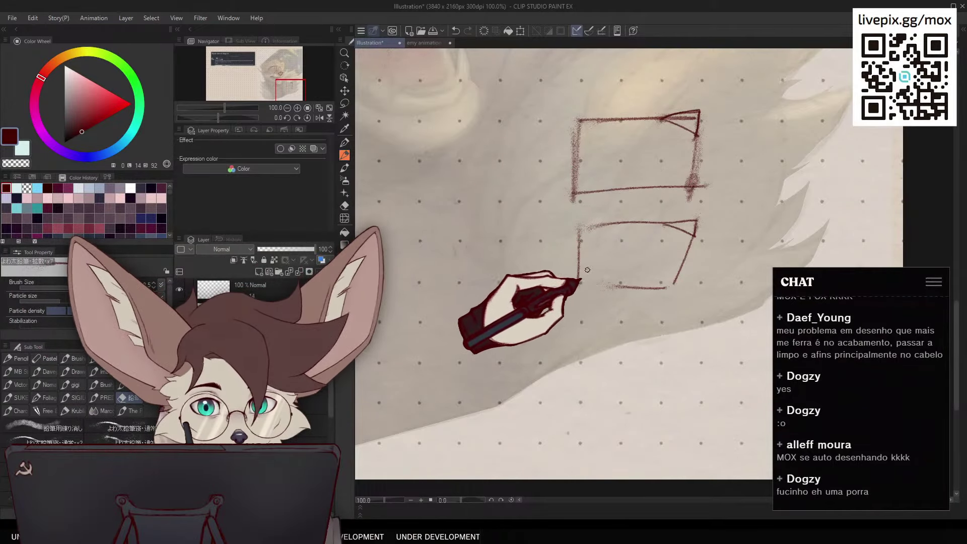
key("ctrl+z")
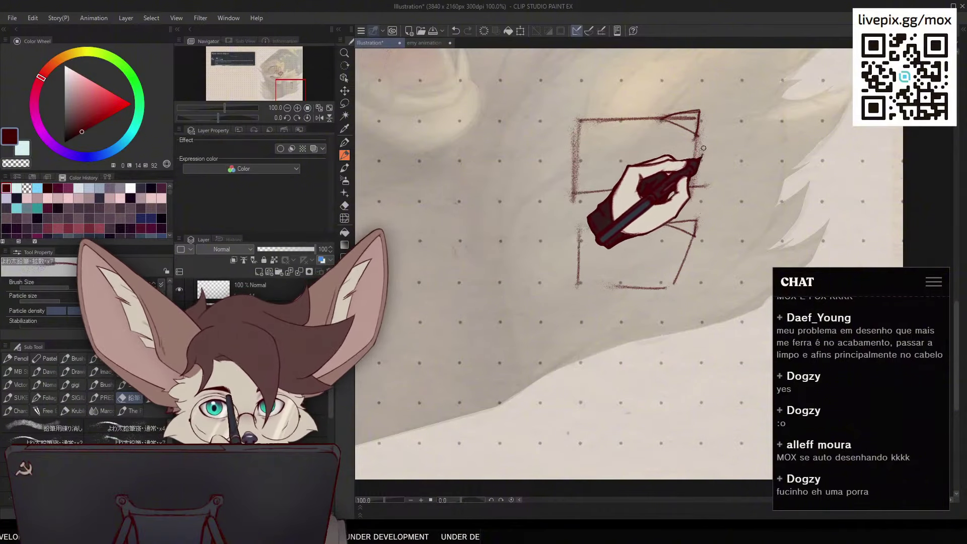
Draw the nose and lip profile on the front of both boxes and a mouth line in the lower one
left_click_drag(704, 148, 693, 169)
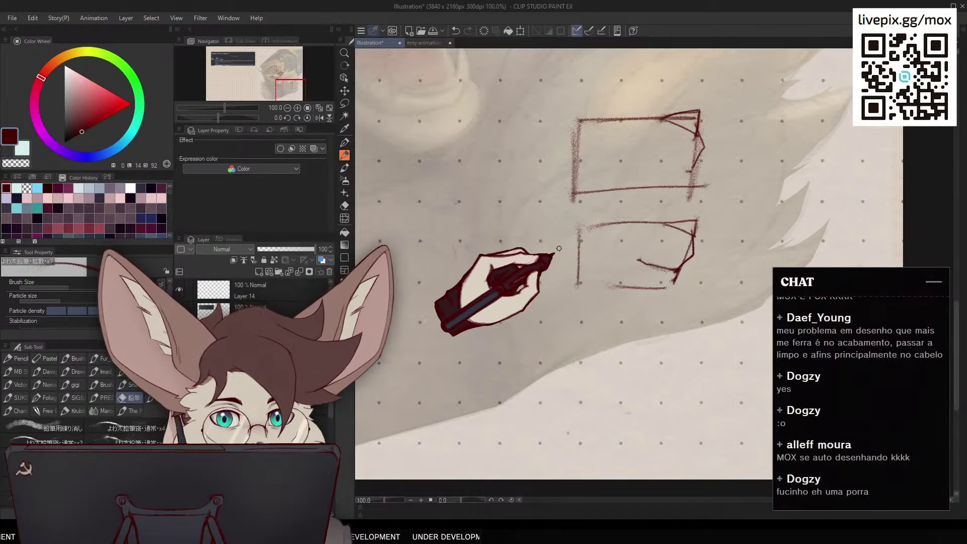
left_click_drag(673, 280, 674, 233)
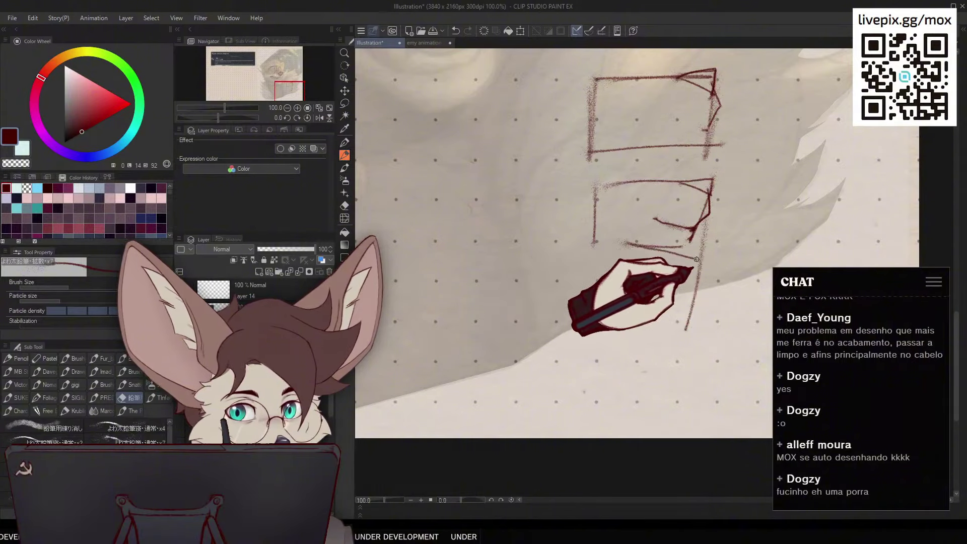
key("ctrl+z")
key("ctrl+z")
Draw the arc the jaw swings along below the lower box, with an opened lower jaw and its hinge point
left_click_drag(709, 196, 639, 355)
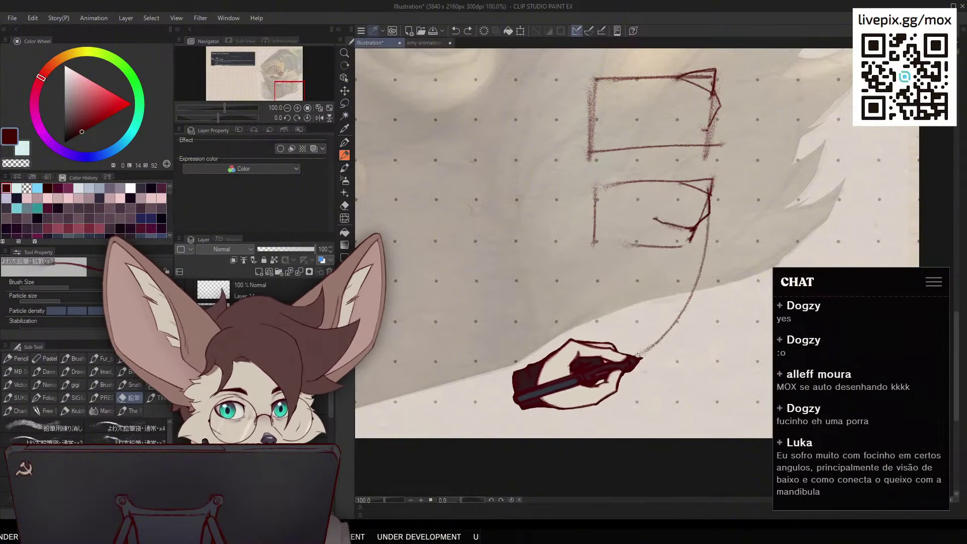
left_click_drag(601, 246, 667, 285)
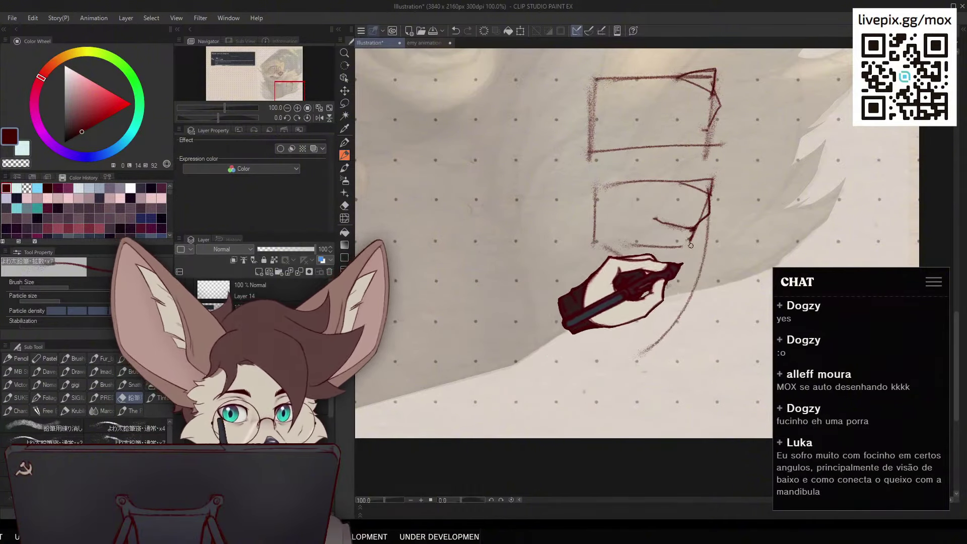
key("ctrl+z")
left_click_drag(695, 229, 636, 330)
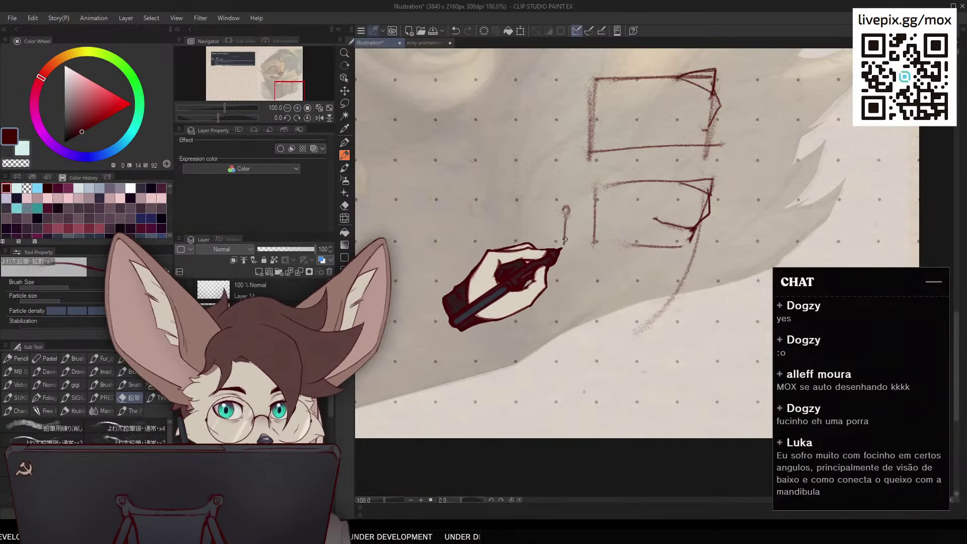
mouse_move(565, 210)
left_mouse_down()
mouse_move(568, 243)
mouse_move(653, 283)
left_mouse_up()
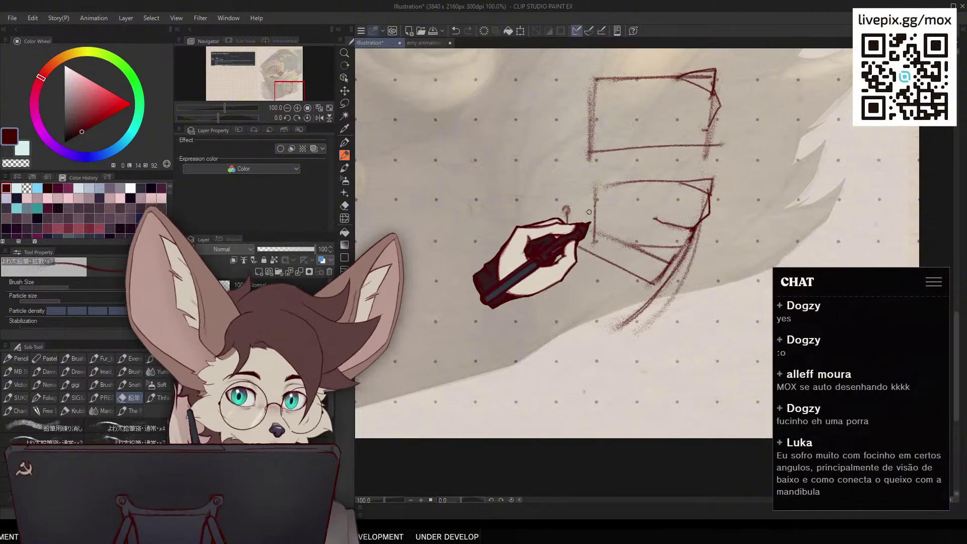
left_click_drag(593, 215, 691, 230)
Select the side-view muzzle diagrams beside the head, delete them and clear the selection
key("h")
left_click_drag(650, 290, 557, 362)
key("ctrl+z")
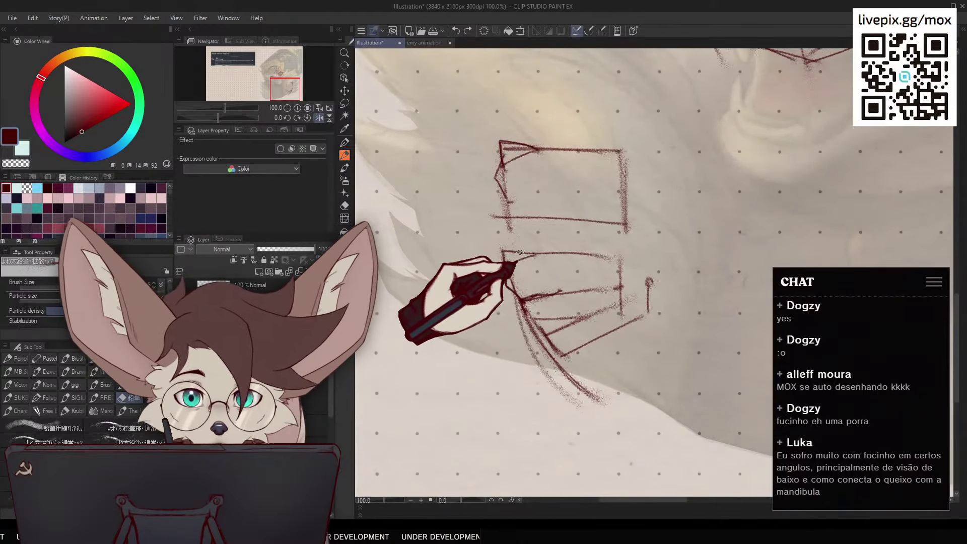
key("m")
mouse_move(492, 372)
left_mouse_down()
mouse_move(703, 193)
mouse_move(460, 289)
left_mouse_up()
left_click(485, 442)
key("ctrl+d")
Draw the open lower jaw's two guide lines down from the muzzle and connect them at the chin
key("h")
key("p")
key("p")
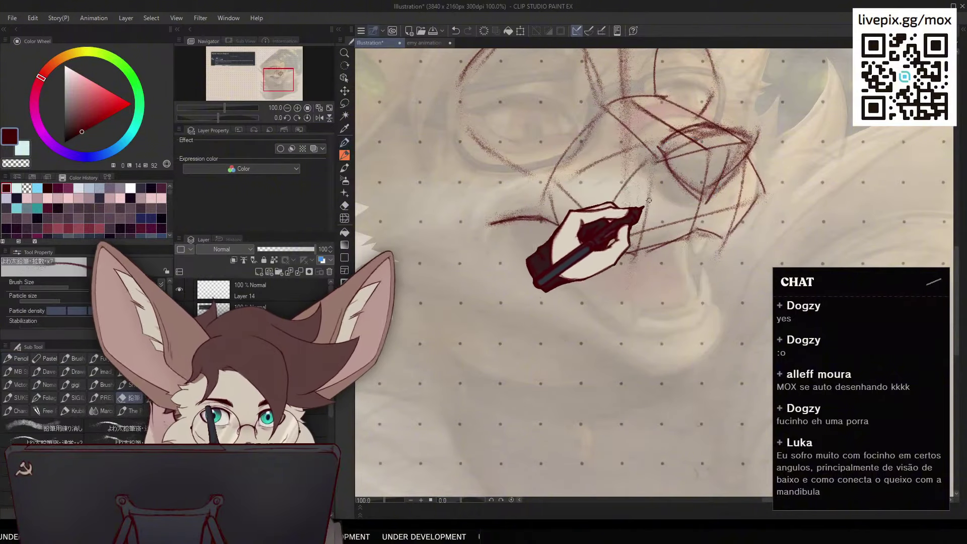
left_click_drag(652, 157, 615, 363)
left_click_drag(624, 318, 608, 363)
left_click_drag(729, 232, 660, 376)
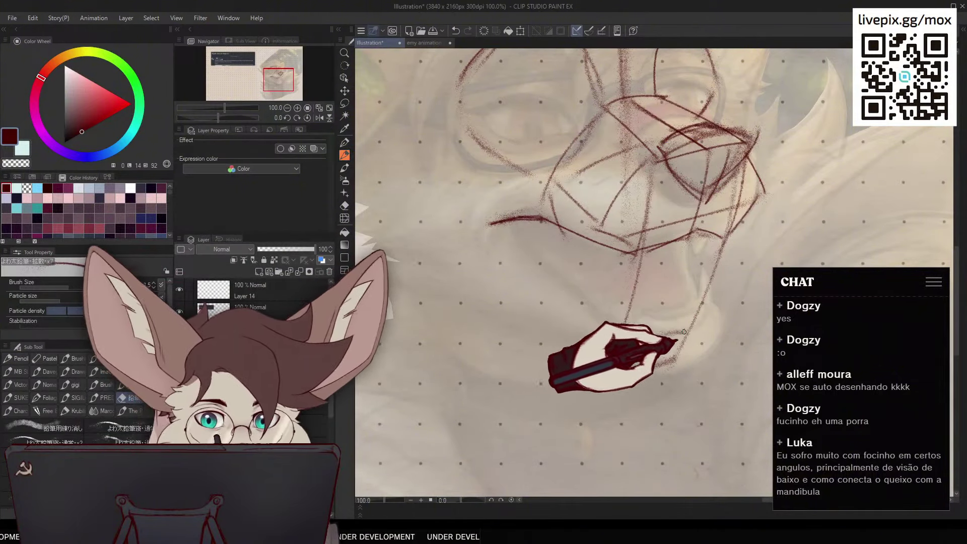
left_click_drag(684, 332, 632, 336)
Draw the lower jaw's upper edge from the chin to the mouth's corner and darken the mouth opening's front and corner
key("h")
key("r")
left_click_drag(723, 387, 579, 342)
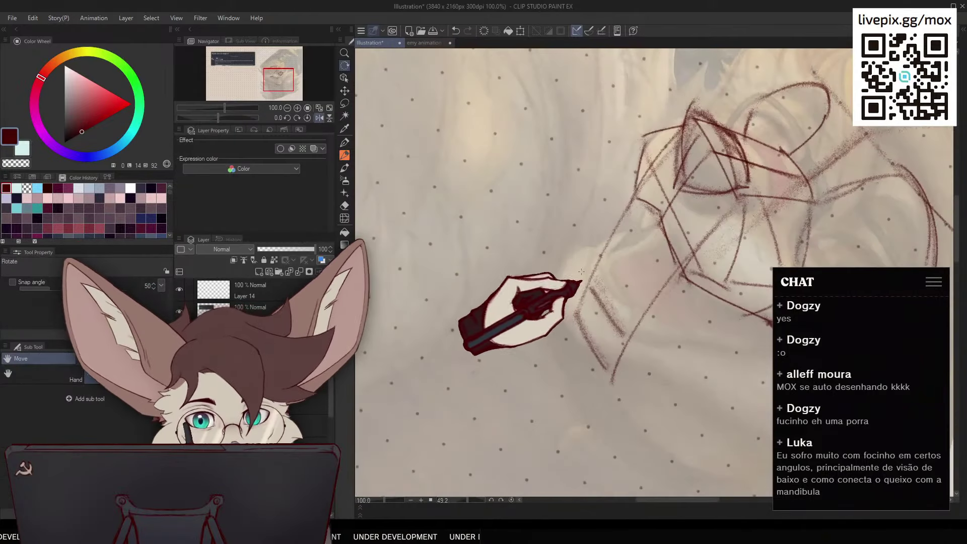
key("space")
left_click_drag(680, 391, 491, 307)
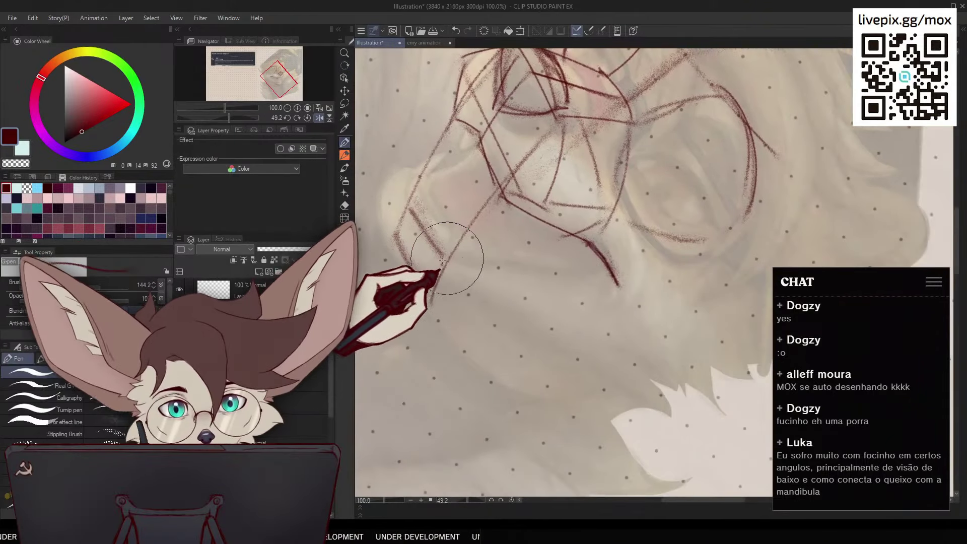
key("p")
left_click_drag(453, 260, 607, 267)
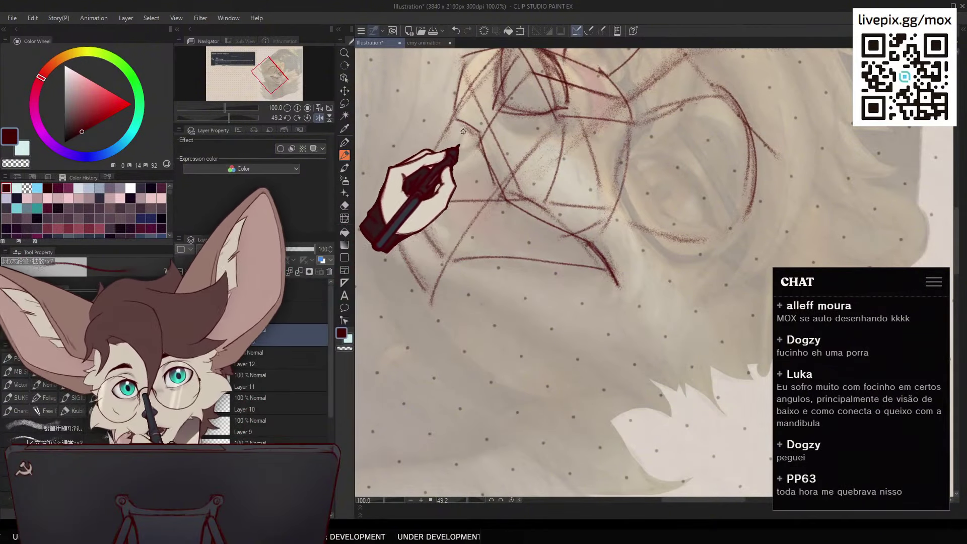
left_click_drag(476, 151, 495, 194)
key("ctrl+z")
left_click_drag(590, 251, 608, 270)
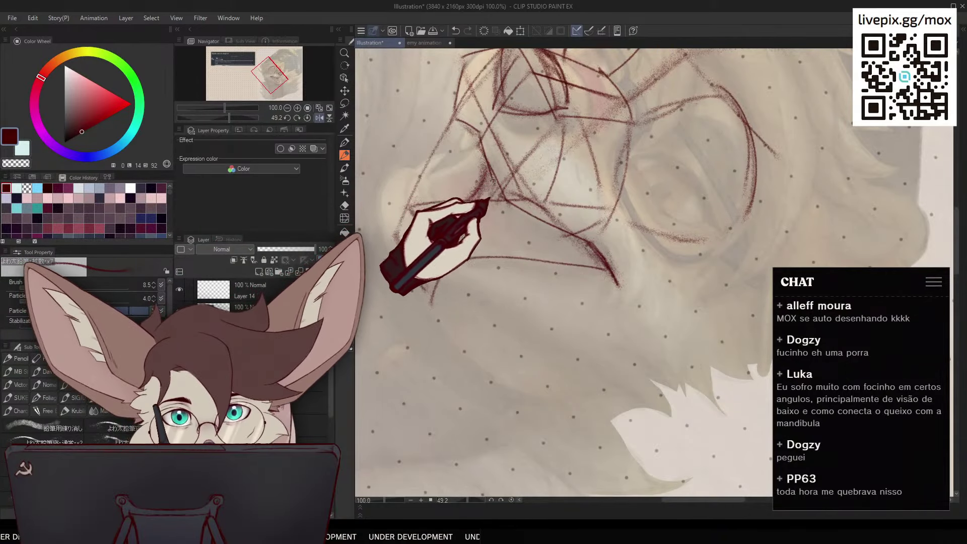
Draw the lower jaw's bottom edge back from the chin below the mouth's corner
key("h")
left_click_drag(716, 384, 599, 378)
mouse_move(534, 271)
left_mouse_down()
mouse_move(657, 363)
mouse_move(621, 404)
mouse_move(538, 347)
left_mouse_up()
key("ctrl+z")
key("h")
key("p")
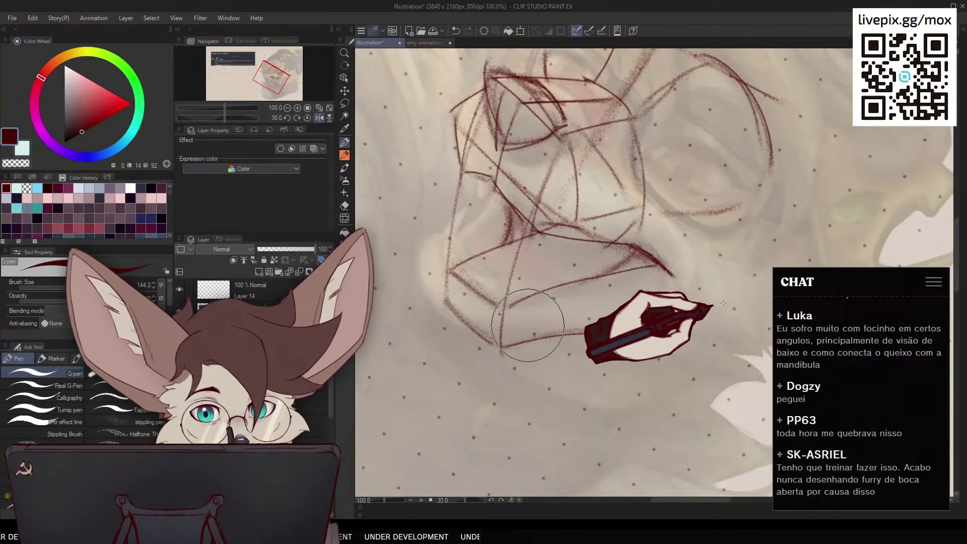
key("p")
left_click_drag(732, 333, 620, 379)
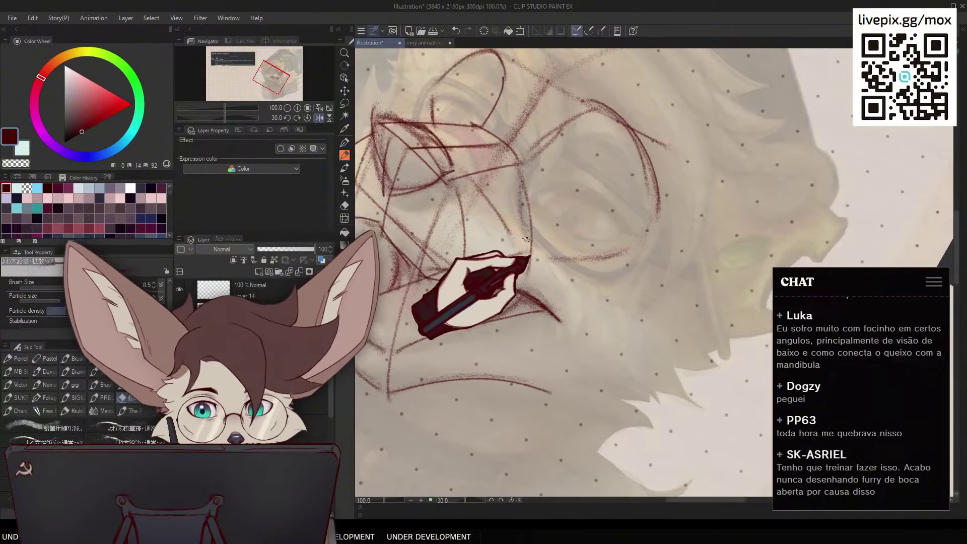
Draw the cheek line back from the muzzle beneath the near eye and a small brow arc above the far eye
mouse_move(535, 260)
left_mouse_down()
mouse_move(586, 301)
mouse_move(682, 342)
left_mouse_up()
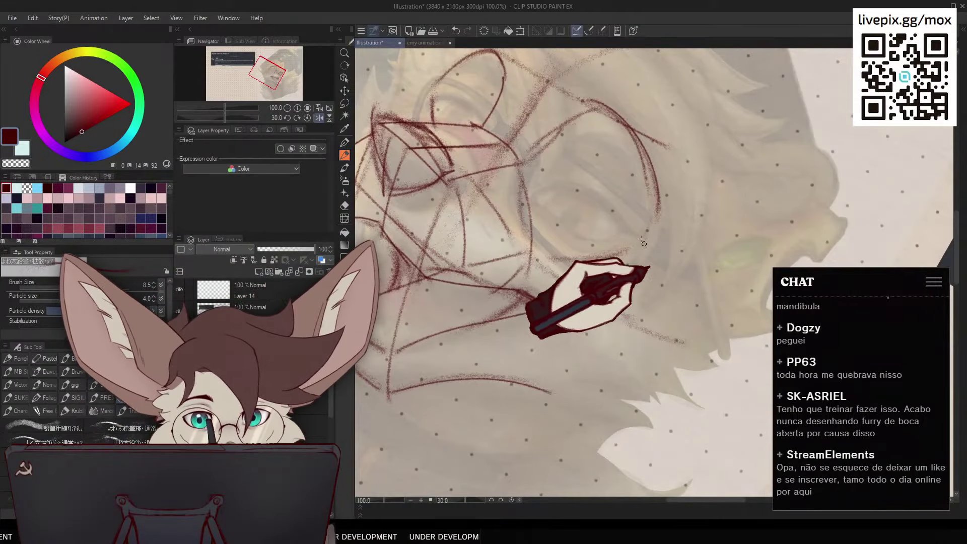
mouse_move(619, 177)
left_mouse_down()
mouse_move(639, 253)
mouse_move(677, 287)
left_mouse_up()
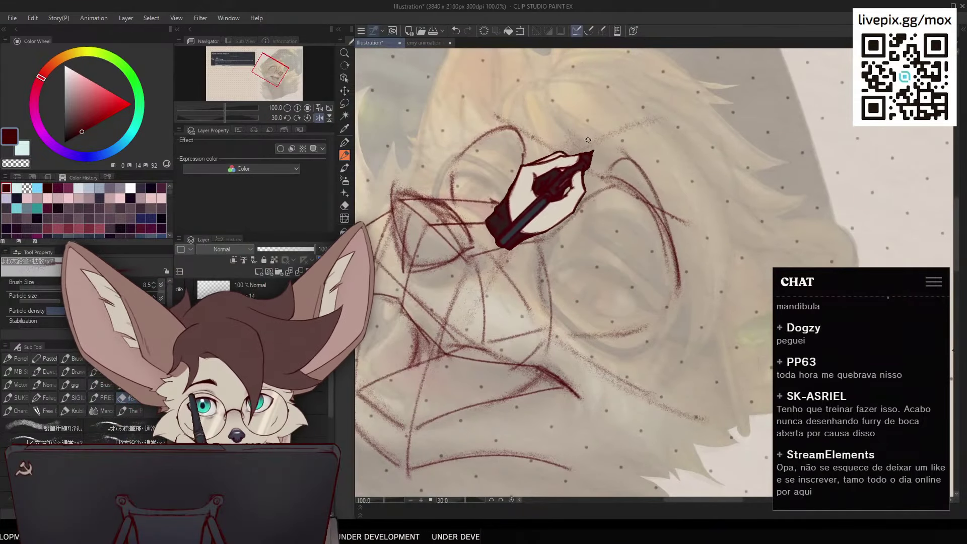
left_click_drag(531, 122, 498, 117)
left_click_drag(549, 370, 639, 420)
key("ctrl+z")
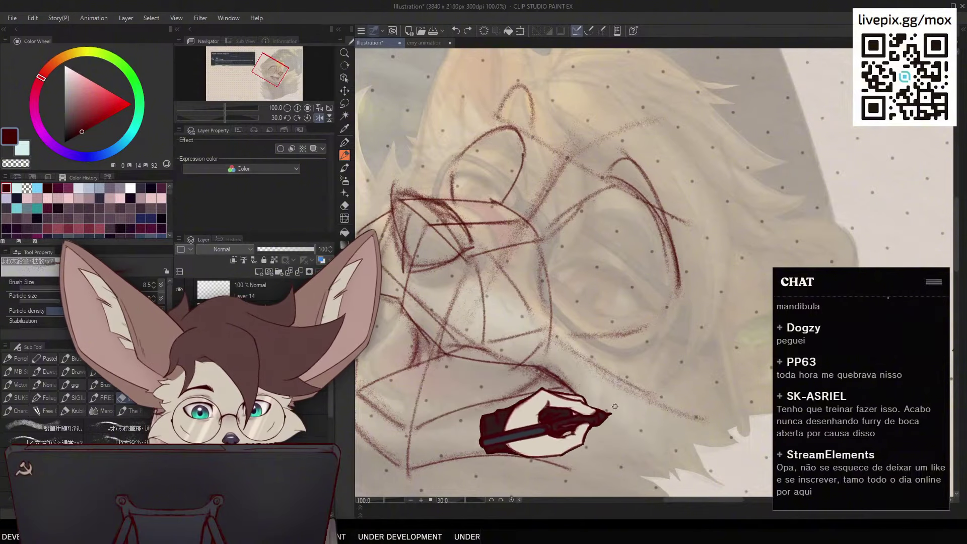
Draw the cheekbone line back from the outer eye socket, curve the back of the cheek and connect it toward the lower jaw
left_click_drag(587, 352, 591, 229)
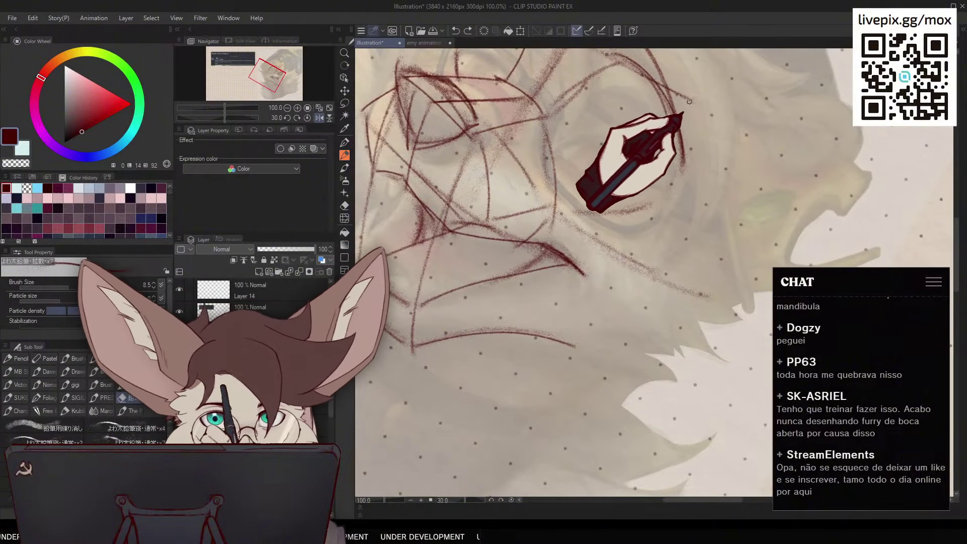
mouse_move(595, 224)
left_mouse_down()
mouse_move(702, 412)
mouse_move(640, 423)
left_mouse_up()
key("h")
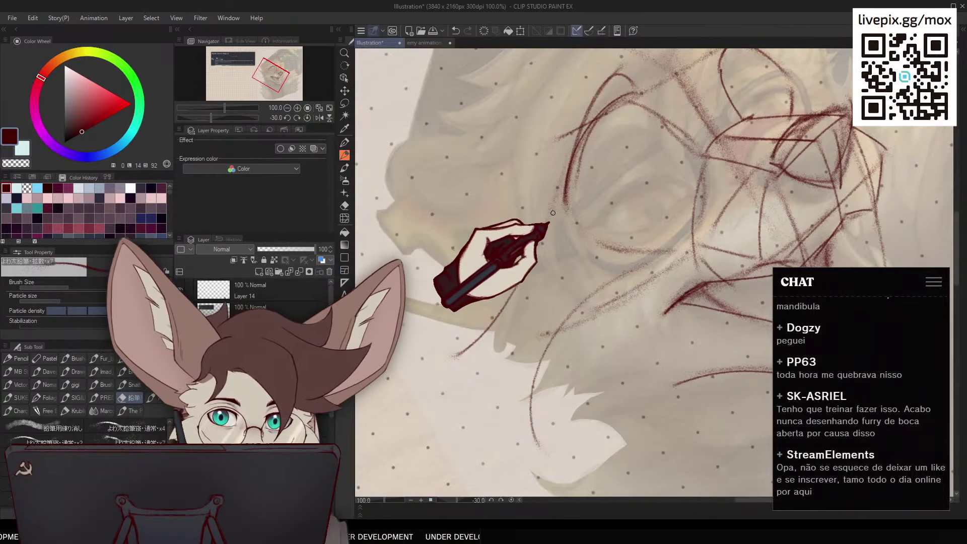
left_click_drag(555, 210, 483, 321)
mouse_move(562, 276)
left_mouse_down()
mouse_move(540, 407)
mouse_move(548, 429)
left_mouse_up()
mouse_move(556, 383)
left_mouse_down()
mouse_move(632, 375)
mouse_move(640, 390)
left_mouse_up()
key("h")
Draw the lower fangs with a curved gum line at the jaw's front and an upper fang beneath the muzzle's front
key("p")
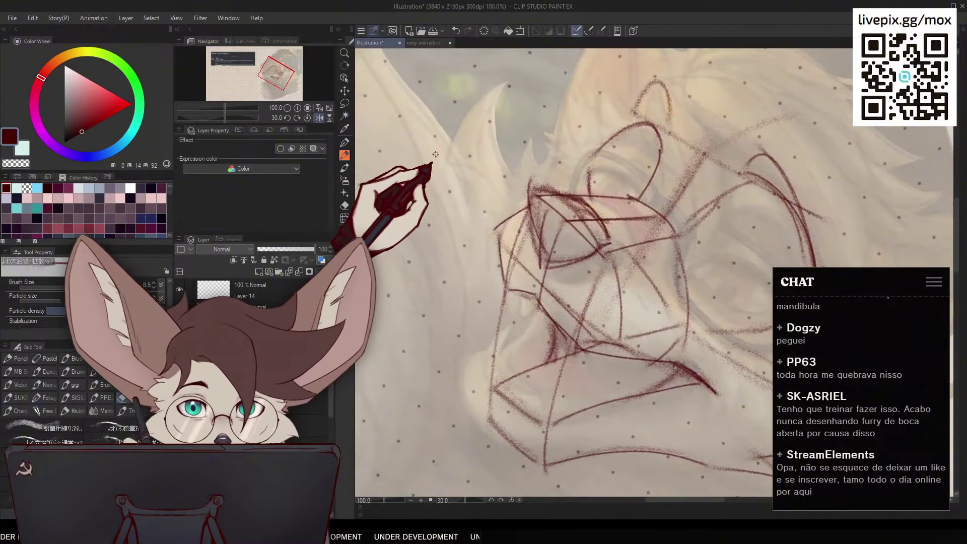
key("p")
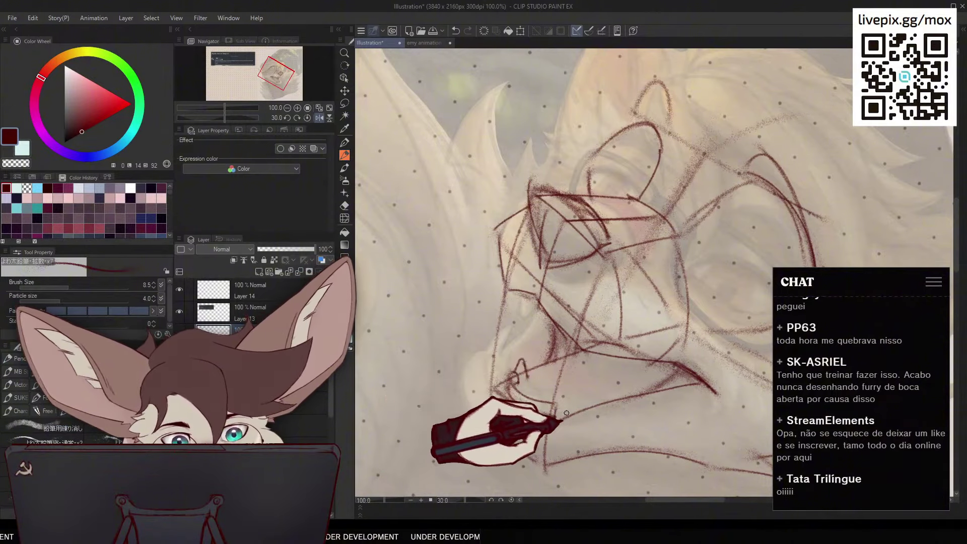
mouse_move(554, 409)
left_mouse_down()
mouse_move(561, 393)
mouse_move(566, 411)
left_mouse_up()
left_click_drag(511, 293, 513, 325)
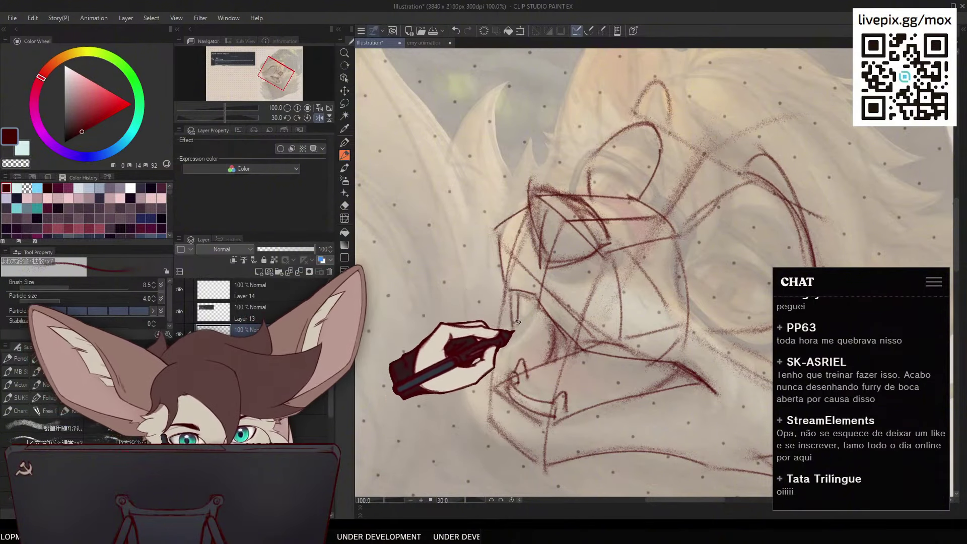
key("h")
left_click_drag(667, 327, 643, 399)
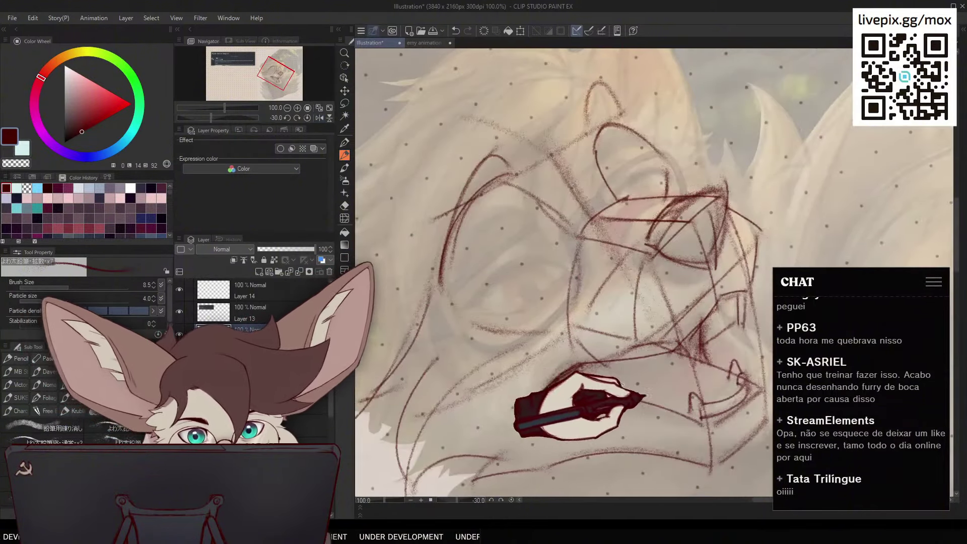
key("ctrl+z")
key("h")
mouse_move(711, 240)
left_mouse_down()
mouse_move(764, 301)
mouse_move(719, 235)
mouse_move(766, 305)
left_mouse_up()
key("ctrl+z")
mouse_move(699, 257)
left_mouse_down()
mouse_move(743, 253)
mouse_move(755, 300)
left_mouse_up()
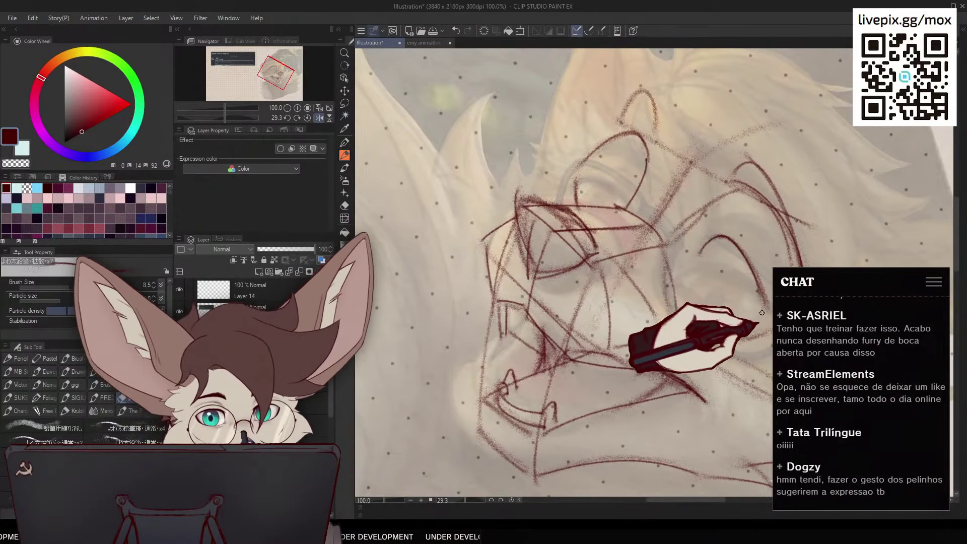
mouse_move(692, 295)
left_mouse_down()
mouse_move(734, 321)
mouse_move(697, 273)
mouse_move(736, 321)
left_mouse_up()
key("ctrl+z")
key("ctrl+z")
key("ctrl+z")
Draw the near eye's arched upper lid and its lower lid inside the eye socket
left_click_drag(703, 248, 765, 316)
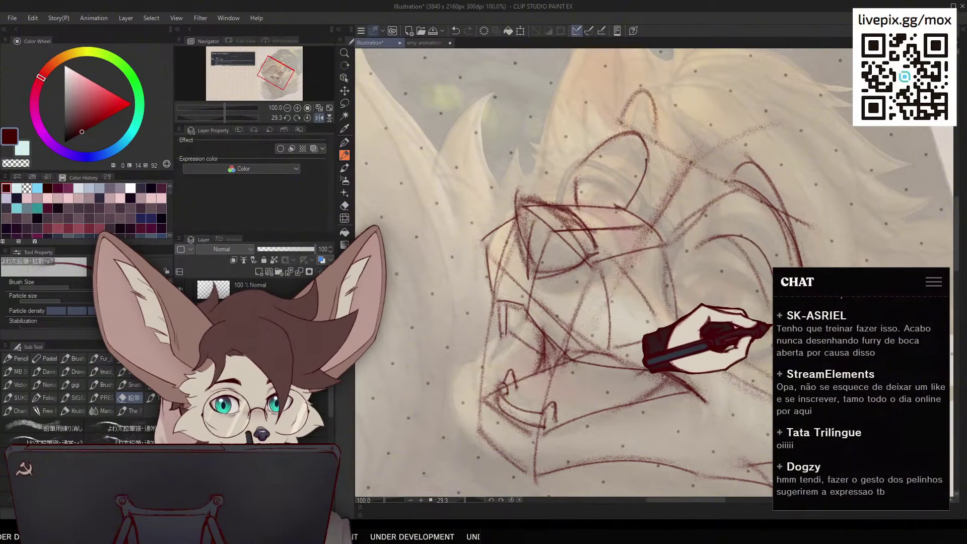
left_click_drag(696, 247, 770, 280)
left_click_drag(701, 309, 760, 322)
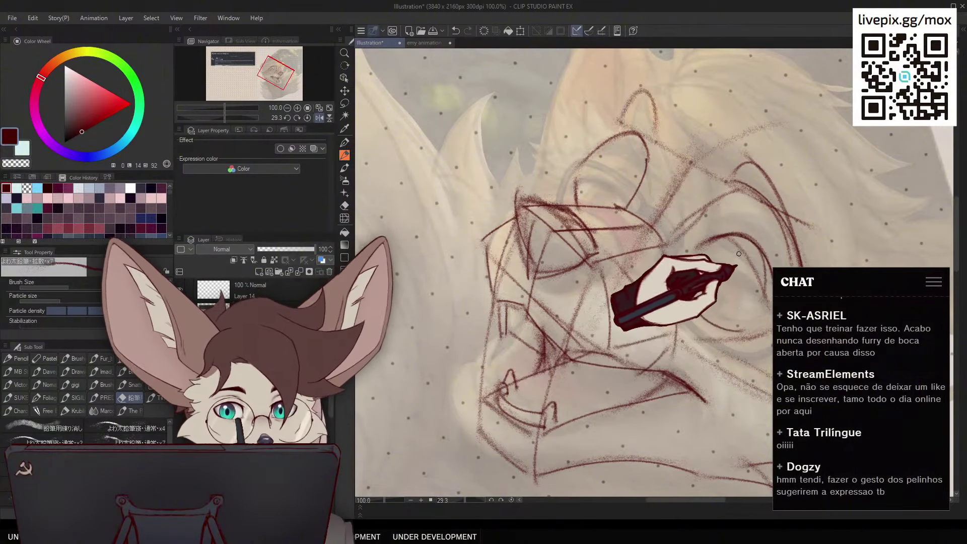
Draw the far eye's lid and iris, and add narrow vertical pupils to both eyes
key("h")
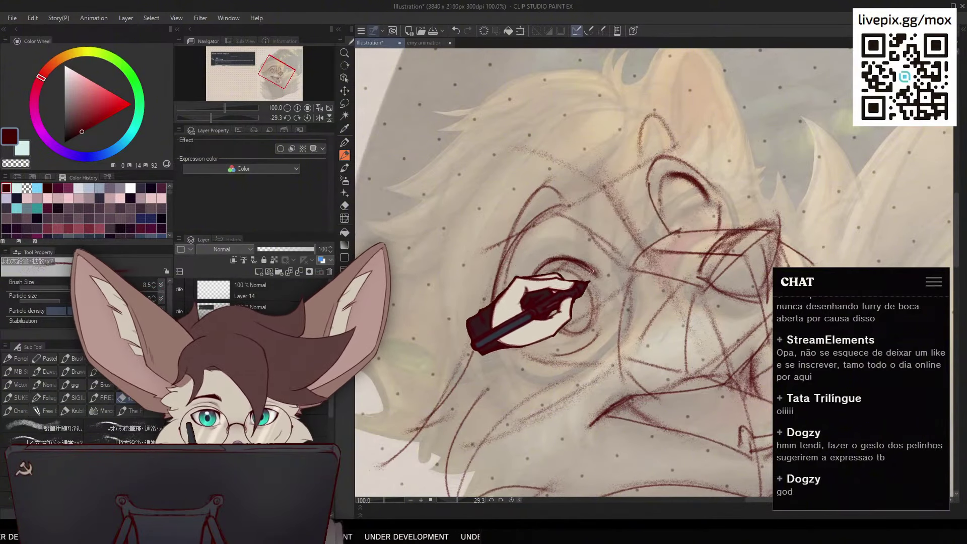
left_click_drag(696, 239, 705, 225)
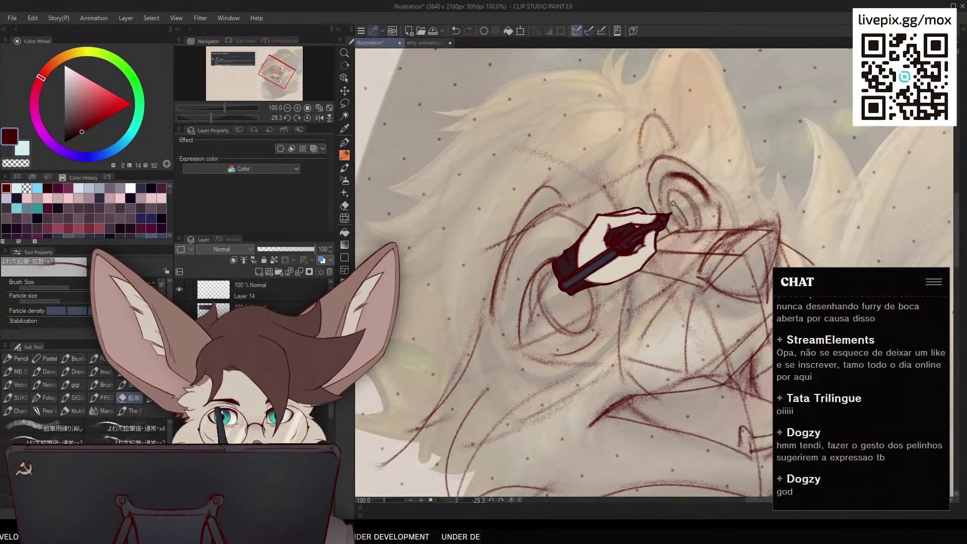
mouse_move(561, 292)
left_mouse_down()
mouse_move(575, 315)
mouse_move(564, 295)
left_mouse_up()
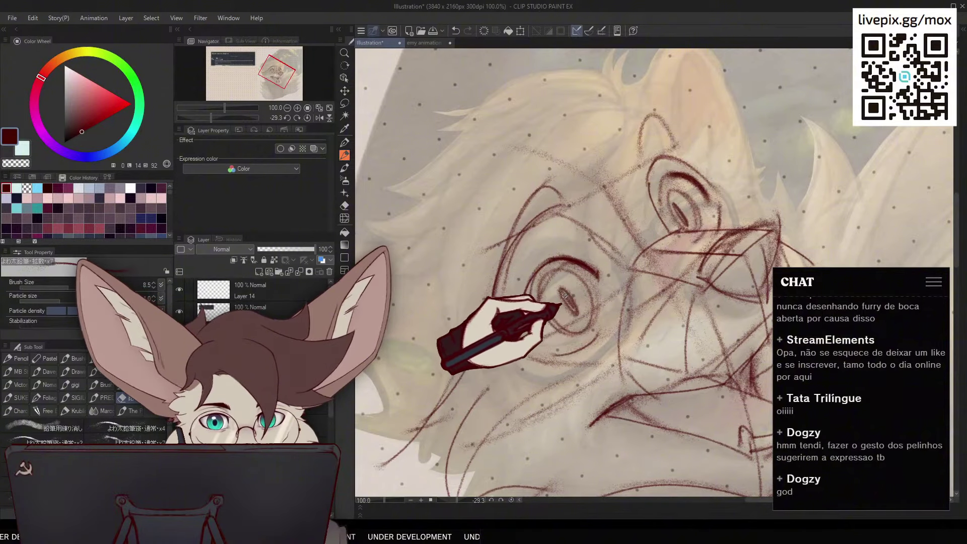
key("h")
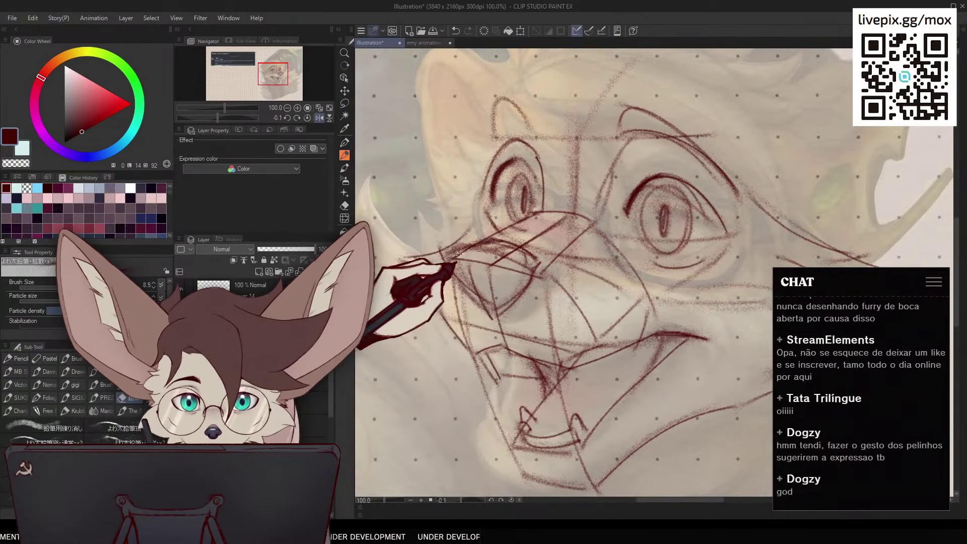
Draw a curved brow ridge across the forehead linking the tops of both eye sockets
key("h")
key("ctrl+z")
left_click_drag(589, 155, 673, 185)
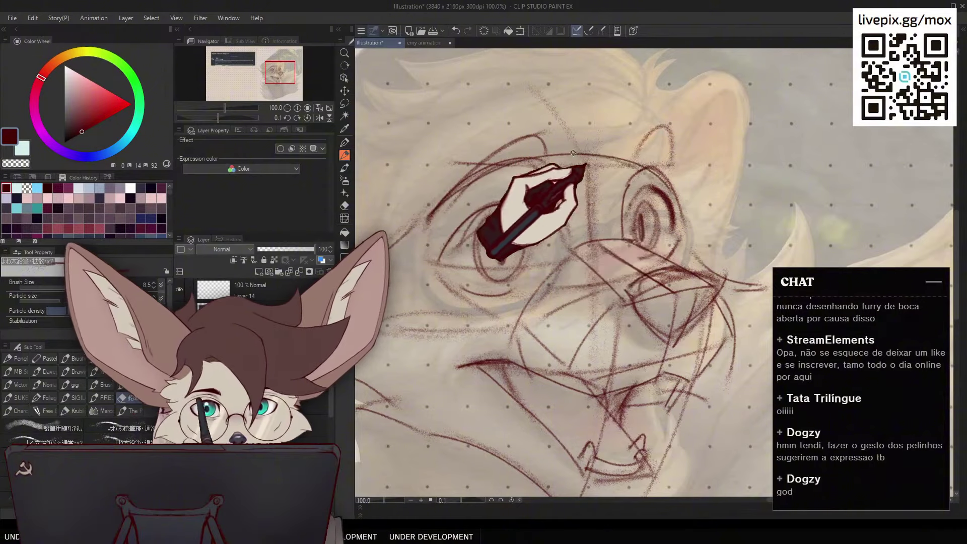
left_click_drag(494, 168, 680, 228)
key("ctrl+z")
mouse_move(449, 217)
left_mouse_down()
mouse_move(578, 155)
mouse_move(667, 234)
left_mouse_up()
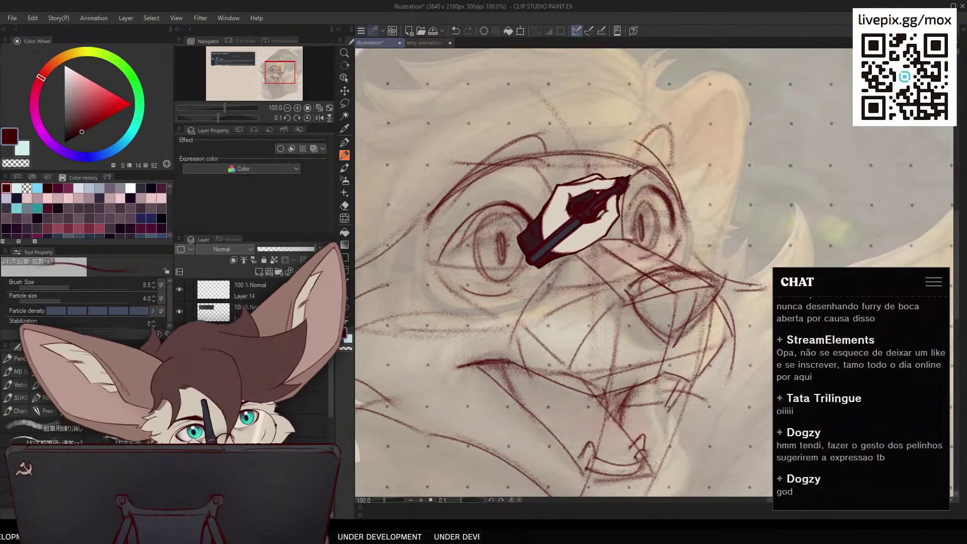
mouse_move(637, 143)
left_mouse_down()
mouse_move(679, 214)
mouse_move(724, 226)
left_mouse_up()
key("ctrl+z")
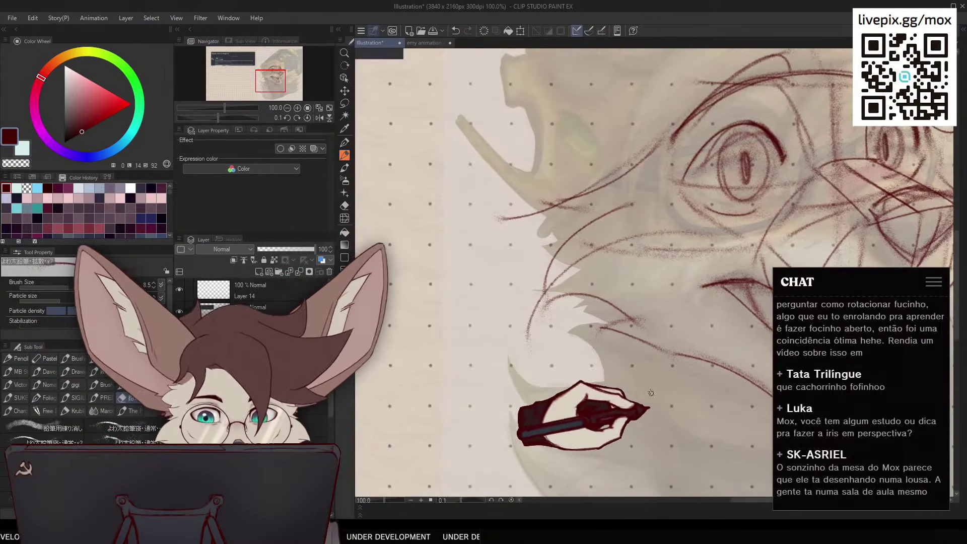
Draw the cranium's domed outline above the brow ridge and bring its side down to the cheekbone line
left_click_drag(601, 378, 579, 411)
left_click_drag(680, 274, 640, 401)
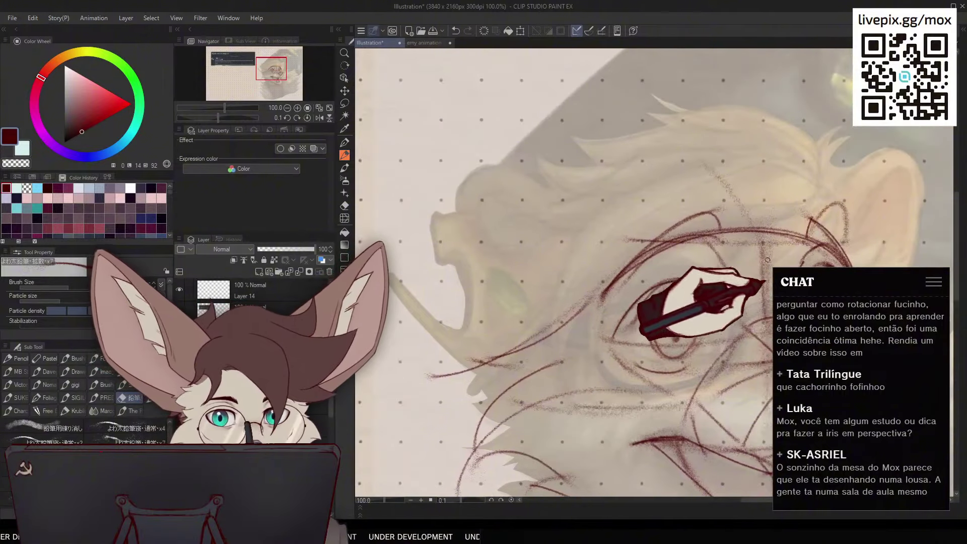
key("ctrl+z")
left_click_drag(593, 178, 614, 134)
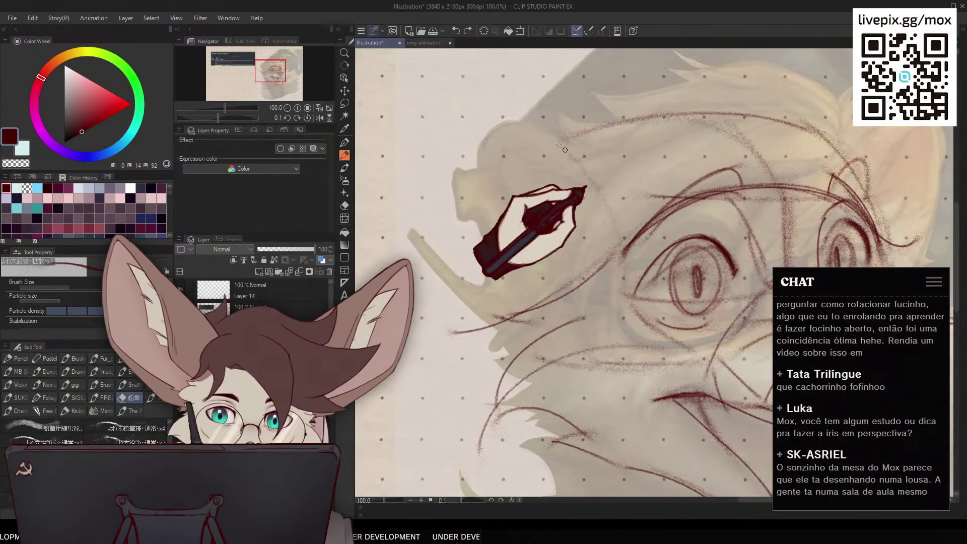
mouse_move(542, 248)
left_mouse_down()
mouse_move(615, 192)
mouse_move(564, 123)
left_mouse_up()
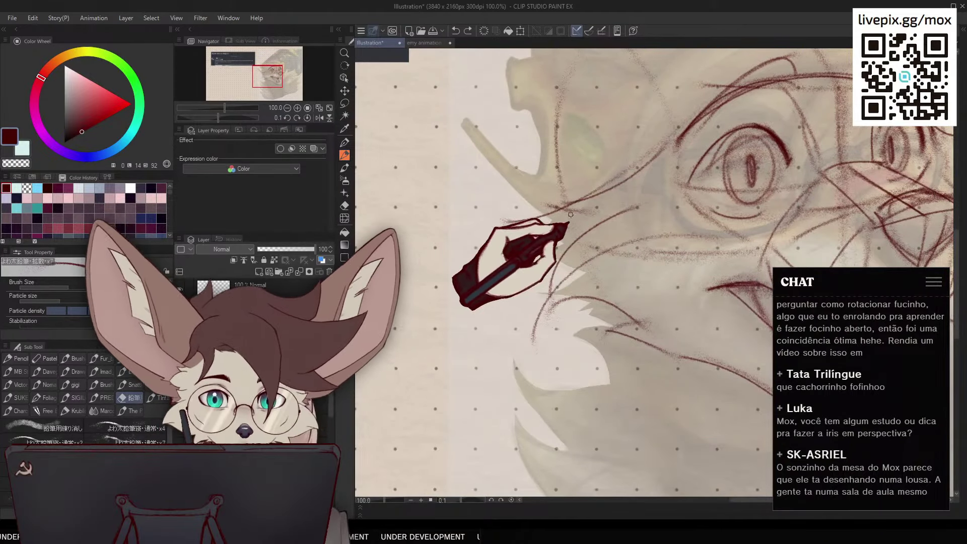
Draw the neck's sides down from the back of the jaw and the chin, joining them with a curved base
left_click_drag(750, 403, 722, 370)
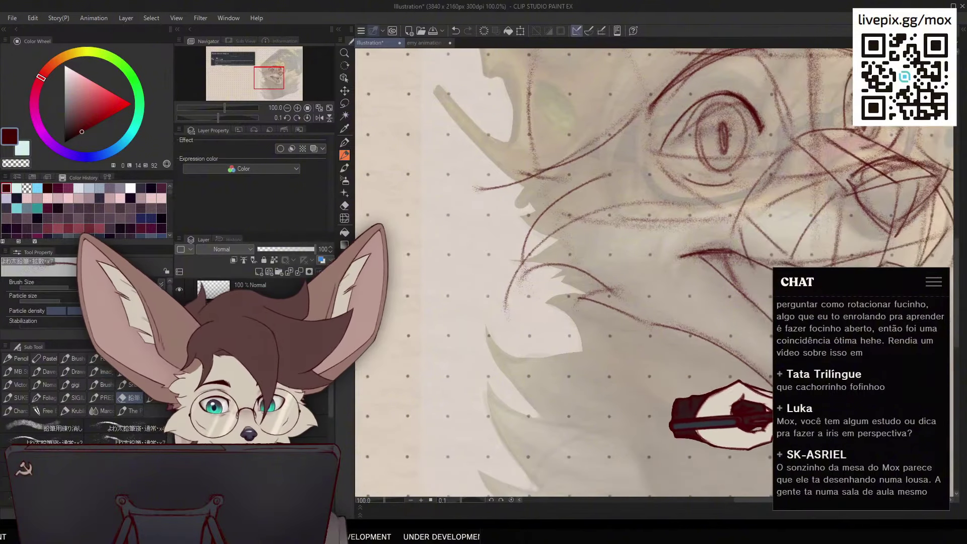
mouse_move(581, 298)
left_mouse_down()
mouse_move(576, 412)
mouse_move(689, 491)
left_mouse_up()
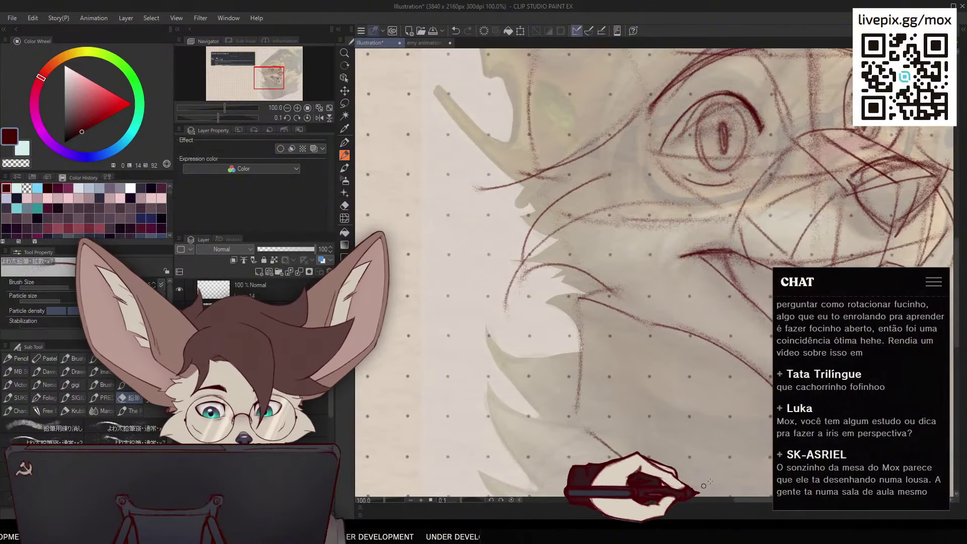
left_click_drag(770, 396, 733, 473)
key("h")
left_click_drag(531, 285, 545, 203)
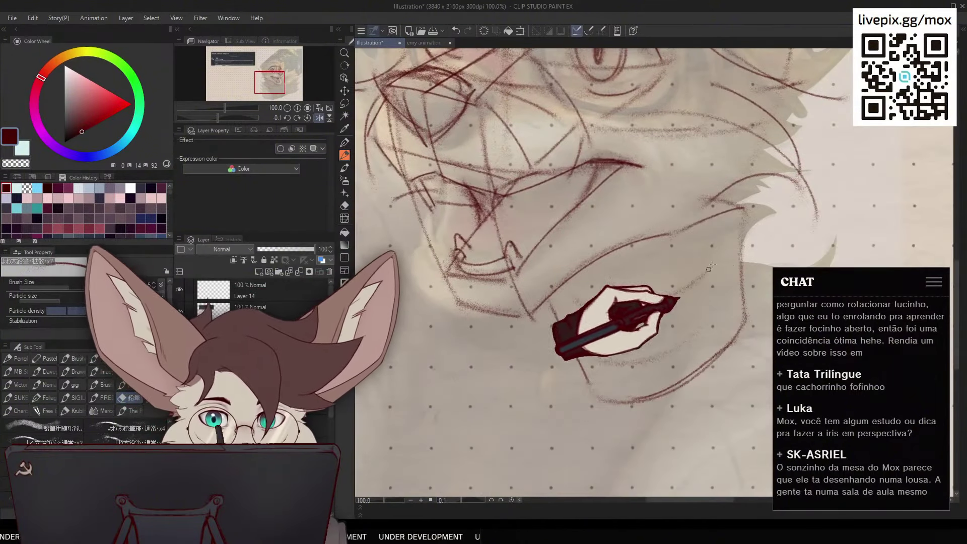
Add contour lines for the cranium's side plane at the temple behind the near eye
left_click_drag(641, 186, 594, 389)
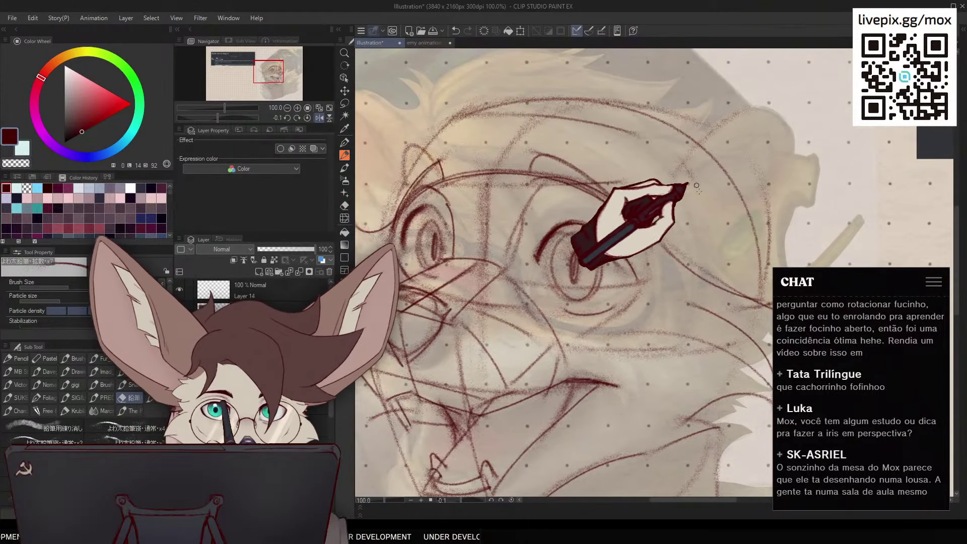
left_click_drag(672, 317, 647, 259)
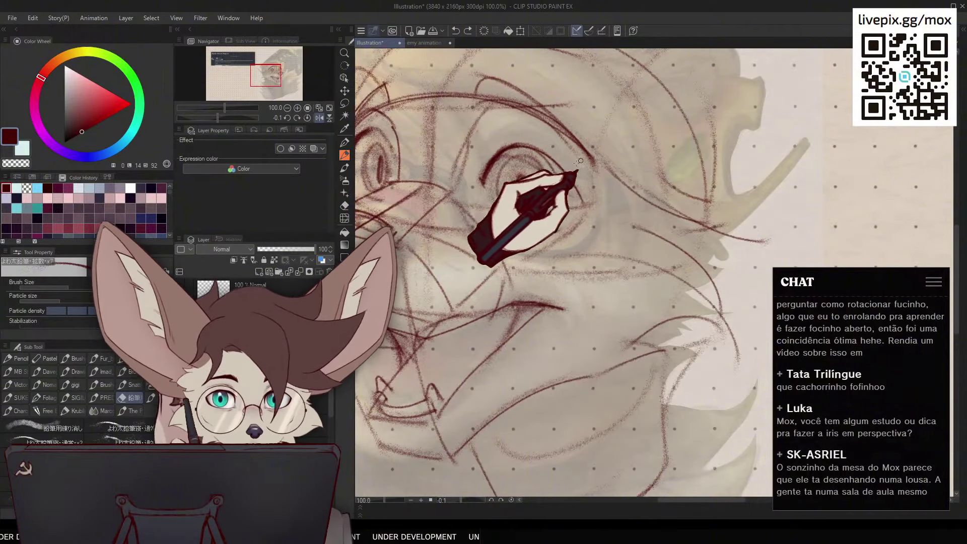
key("h")
left_click_drag(639, 351, 542, 398)
left_click_drag(554, 242, 600, 367)
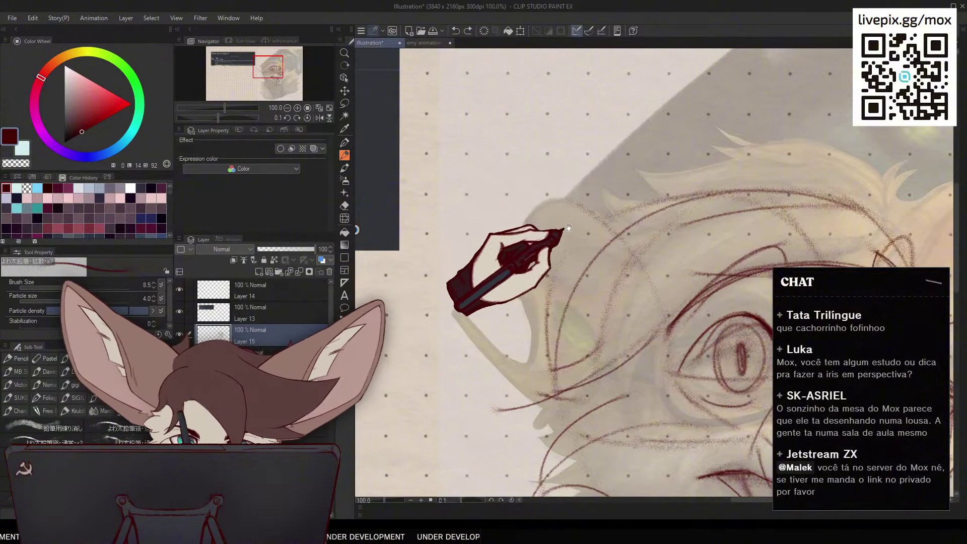
Sketch an eyeball sphere with its iris and pupil in perspective beside the head, and remove the demonstration
left_click_drag(567, 228, 647, 360)
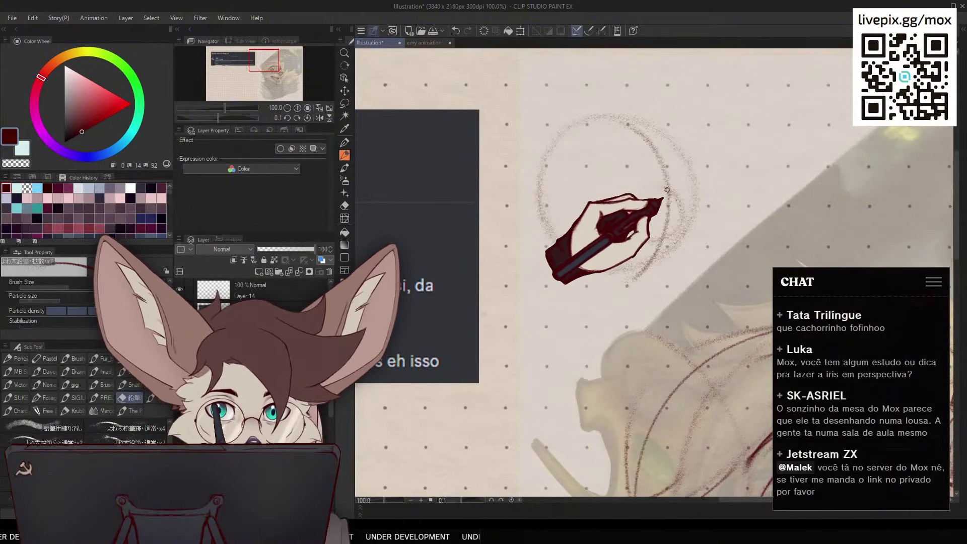
left_click_drag(660, 202, 652, 224)
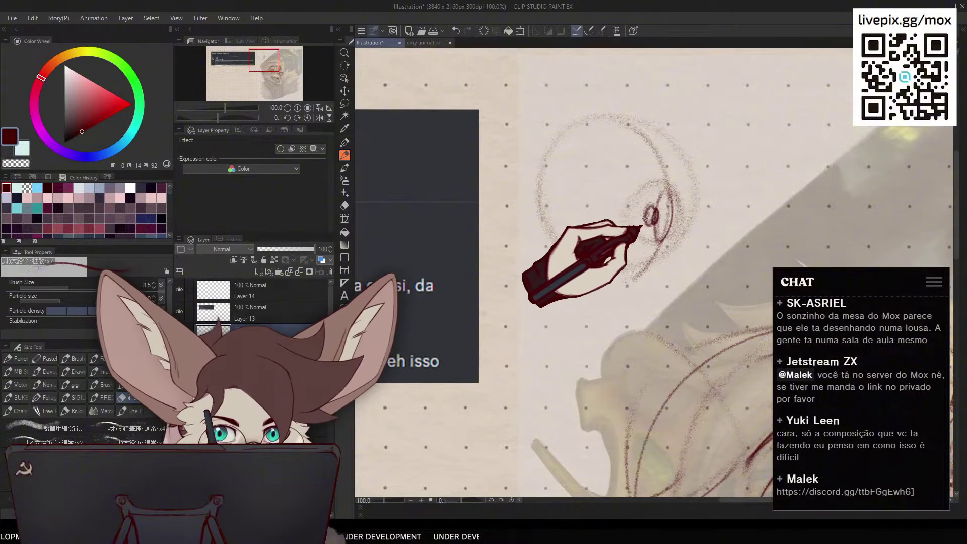
mouse_move(593, 406)
left_mouse_down()
mouse_move(560, 286)
mouse_move(516, 198)
left_mouse_up()
key("ctrl+minus")
left_click_drag(665, 374, 656, 461)
scroll(663, 390, "up", 1)
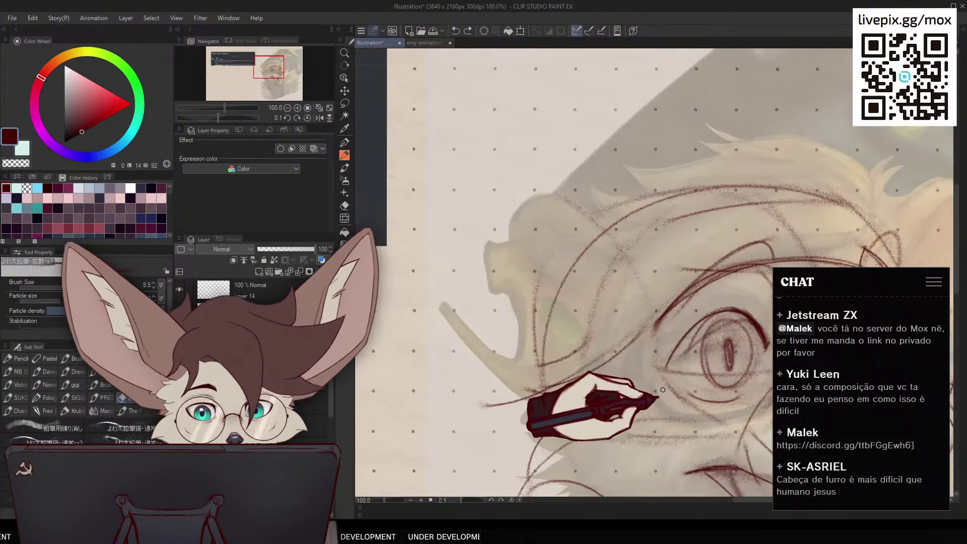
Draw tall pointed ears on both sides of the cranium and add the near ear's inner edge
left_click_drag(677, 307, 675, 315)
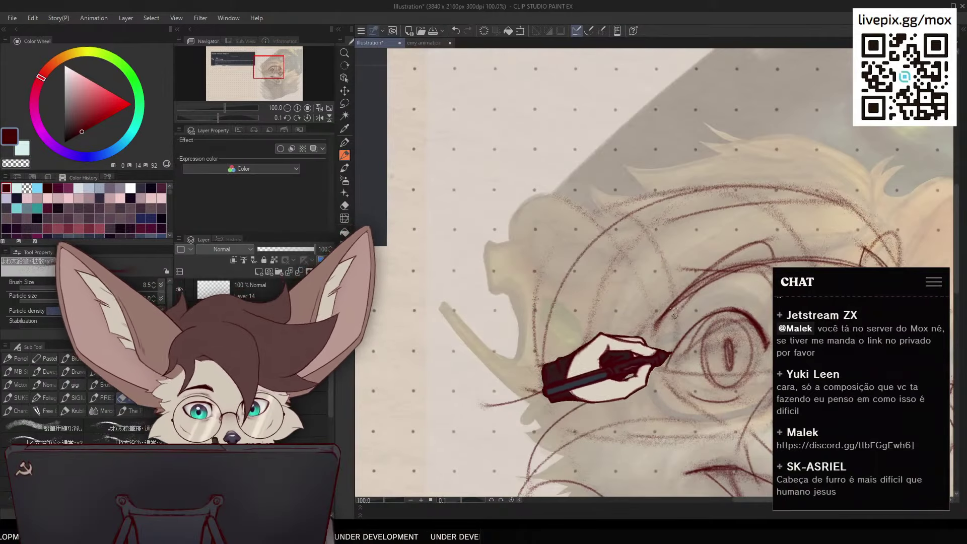
left_click_drag(563, 126, 557, 319)
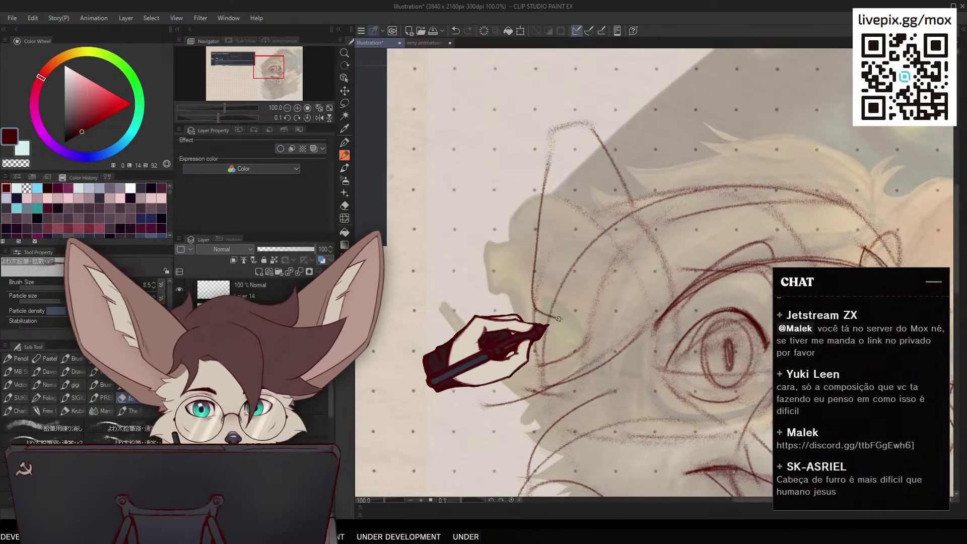
left_click_drag(743, 282, 611, 206)
scroll(704, 115, "up", 3)
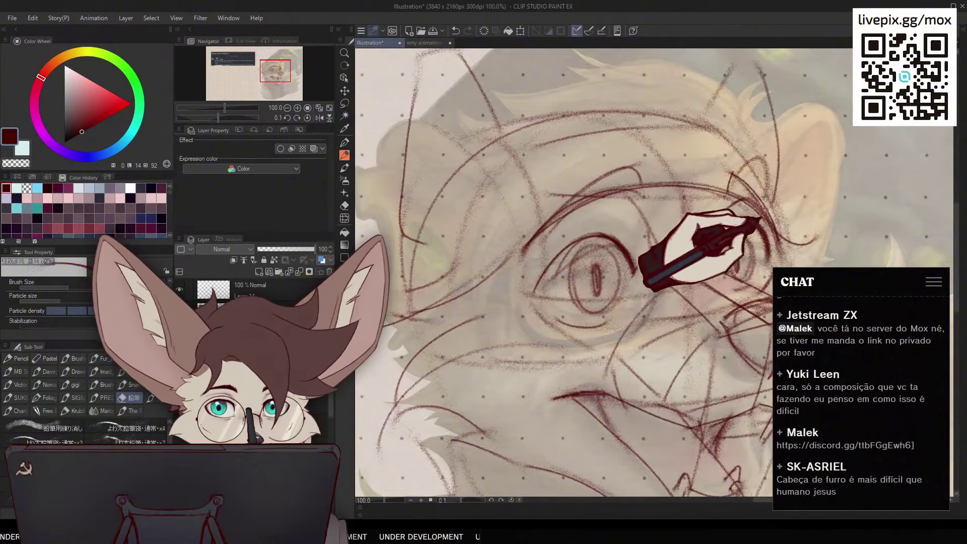
scroll(594, 245, "left", 3)
left_click_drag(534, 118, 606, 255)
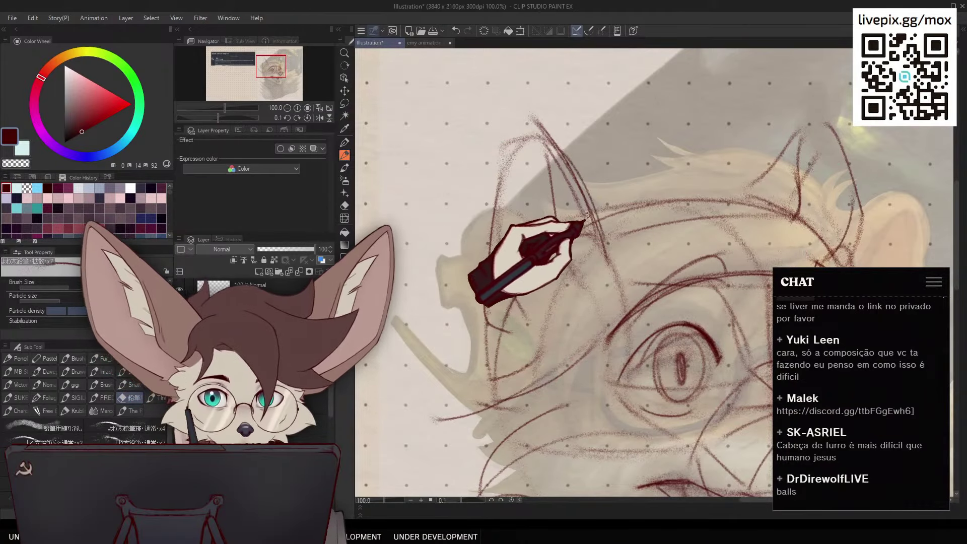
Reinforce the muzzle's bridge with a darker plane edge running between the eyes toward the far eye's inner corner
key("h")
left_click_drag(554, 375, 532, 243)
scroll(532, 242, "down", 1)
key("h")
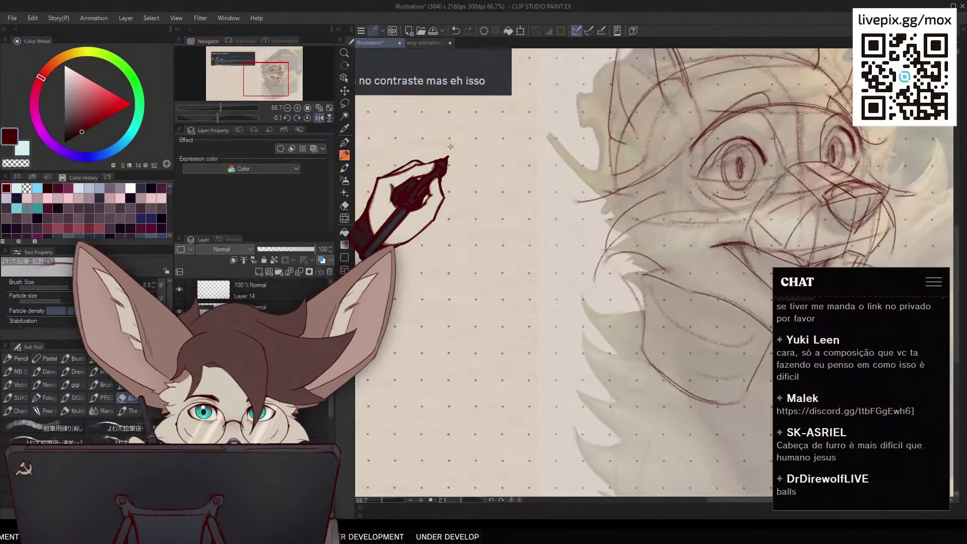
left_click_drag(442, 157, 245, 261)
left_click(260, 271)
key("ctrl+plus")
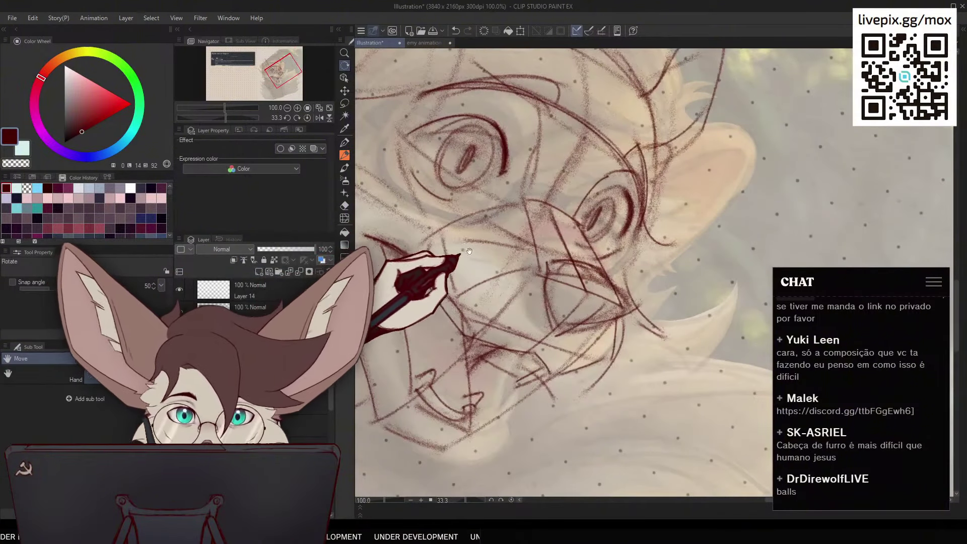
left_click_drag(466, 242, 535, 267)
key("p")
key("p")
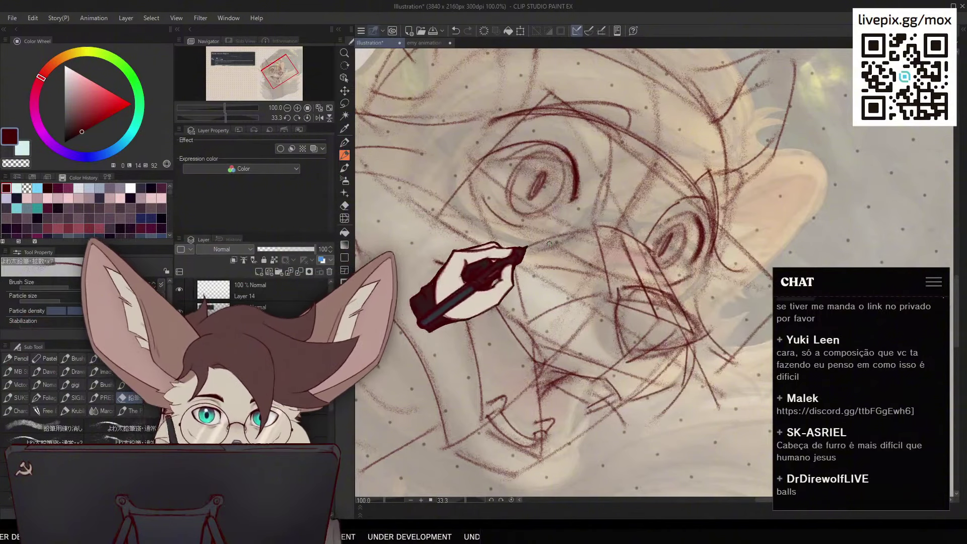
left_click_drag(654, 242, 689, 198)
mouse_move(623, 234)
left_mouse_down()
mouse_move(671, 257)
mouse_move(659, 253)
left_mouse_up()
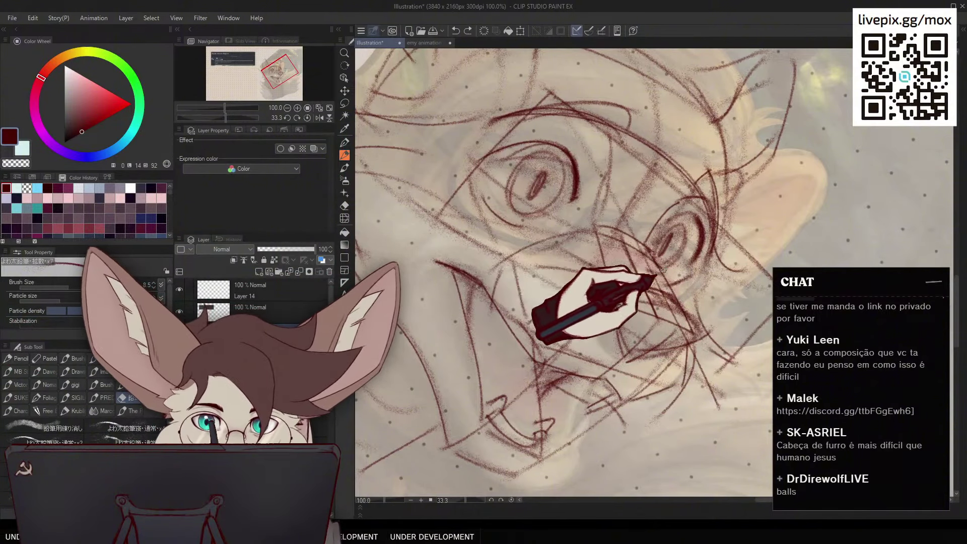
With the brush size at 26.9, block in an angular brow plane above the near eye and extend a straight edge past the far eye
left_click(80, 287)
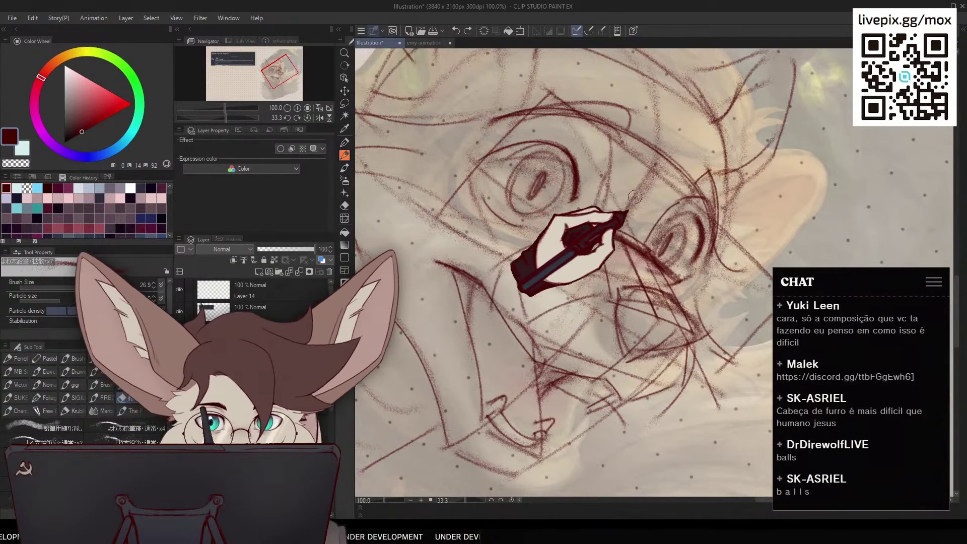
left_click_drag(552, 93, 635, 177)
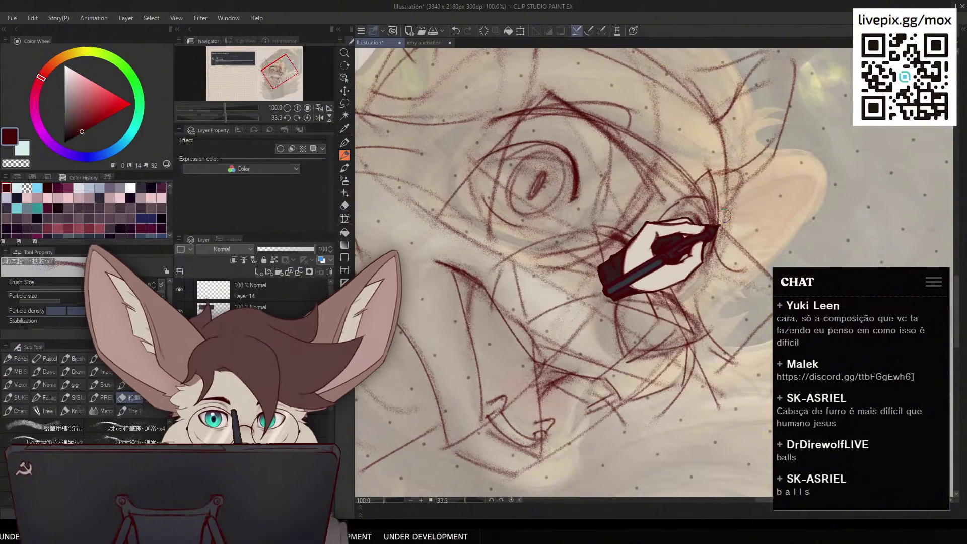
left_click_drag(705, 220, 753, 264)
Draw the straight upper edge of the near eye's socket from the muzzle's bridge out to the temple
key("h")
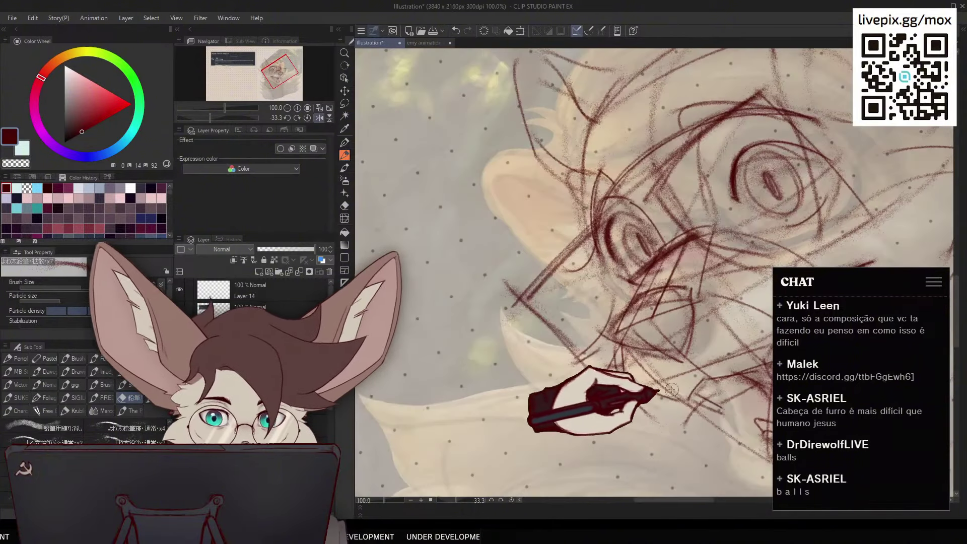
left_click_drag(715, 409, 556, 341)
left_click_drag(599, 170, 685, 160)
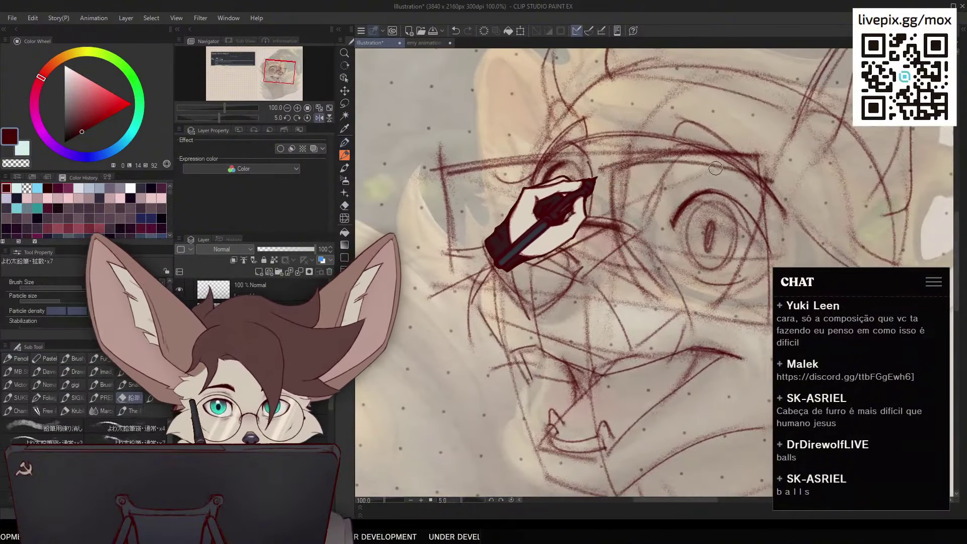
left_click_drag(604, 169, 772, 181)
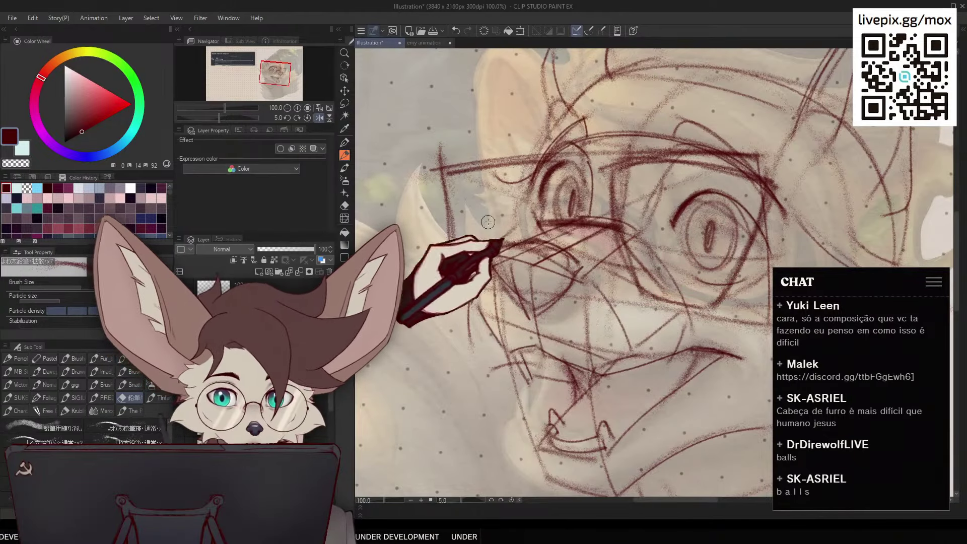
Hatch and darken the planes of the nose and the upper muzzle
left_click_drag(538, 237, 488, 123)
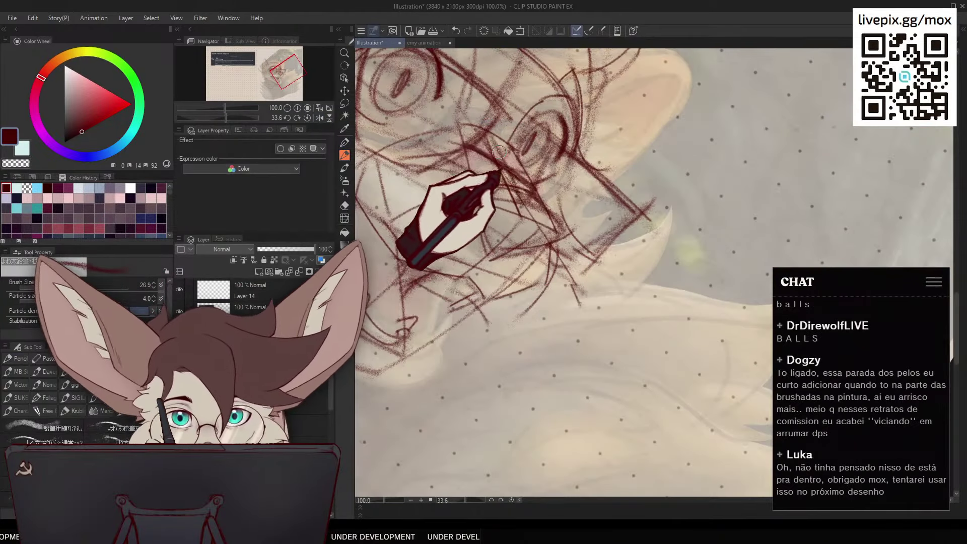
mouse_move(516, 190)
left_mouse_down()
mouse_move(563, 389)
mouse_move(560, 323)
left_mouse_up()
mouse_move(584, 359)
left_mouse_down()
mouse_move(596, 374)
mouse_move(541, 352)
mouse_move(548, 378)
left_mouse_up()
Draw angular lower edges for the near eye's socket, running beneath the eyeball from the inner to the outer corner
key("h")
mouse_move(656, 416)
left_mouse_down()
mouse_move(563, 410)
mouse_move(554, 307)
left_mouse_up()
key("ctrl+plus")
key("p")
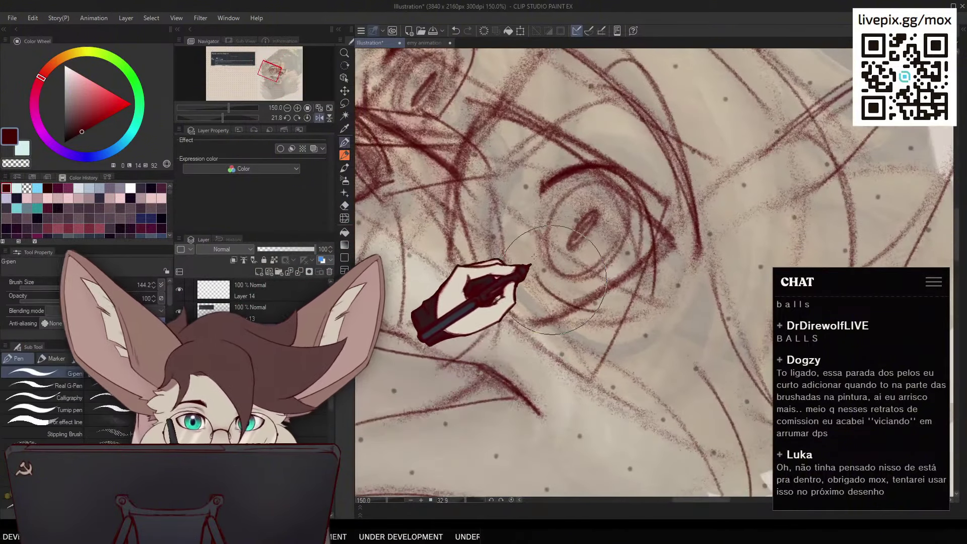
key("p")
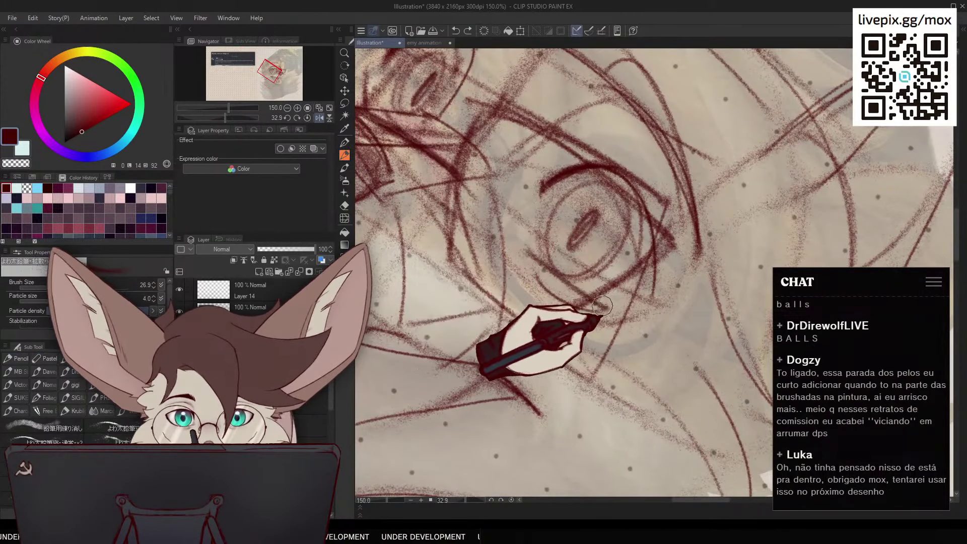
left_click_drag(505, 160, 581, 229)
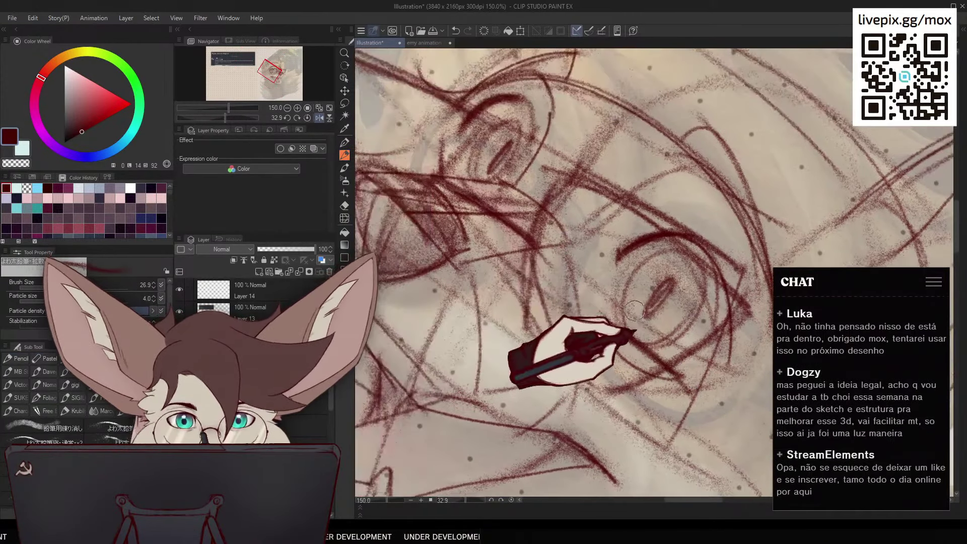